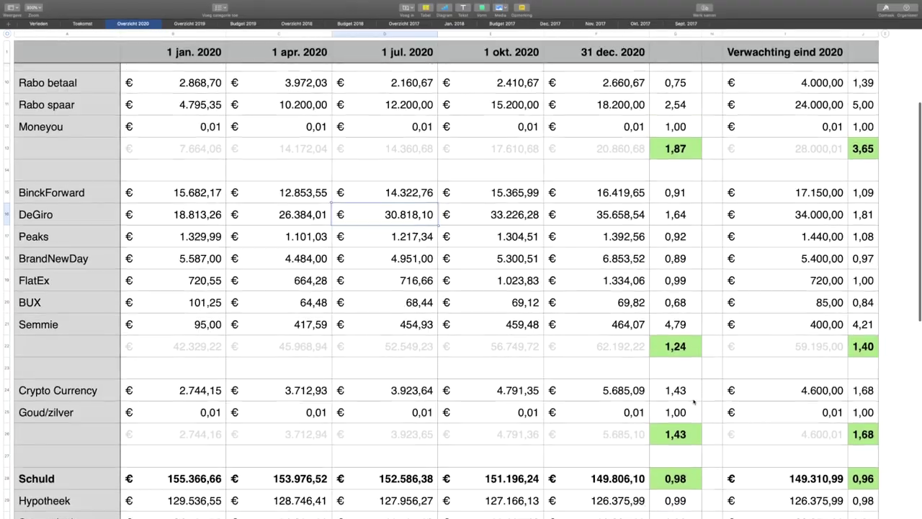
Scroll down the Overzicht 2020 sheet and across Werkblad 1's weekly columns to 10-04-20.
scroll(694, 401, down, 2)
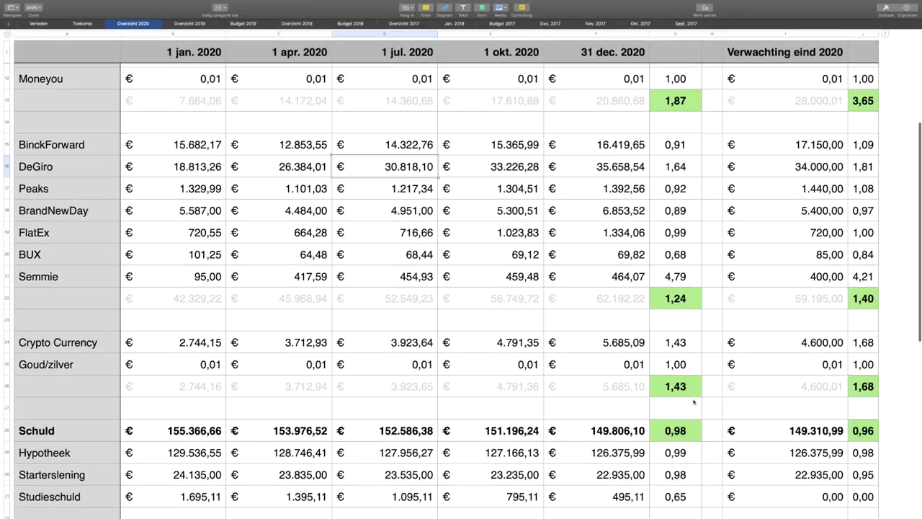
scroll(694, 401, down, 2)
scroll(694, 401, down, 1)
scroll(694, 402, down, 1)
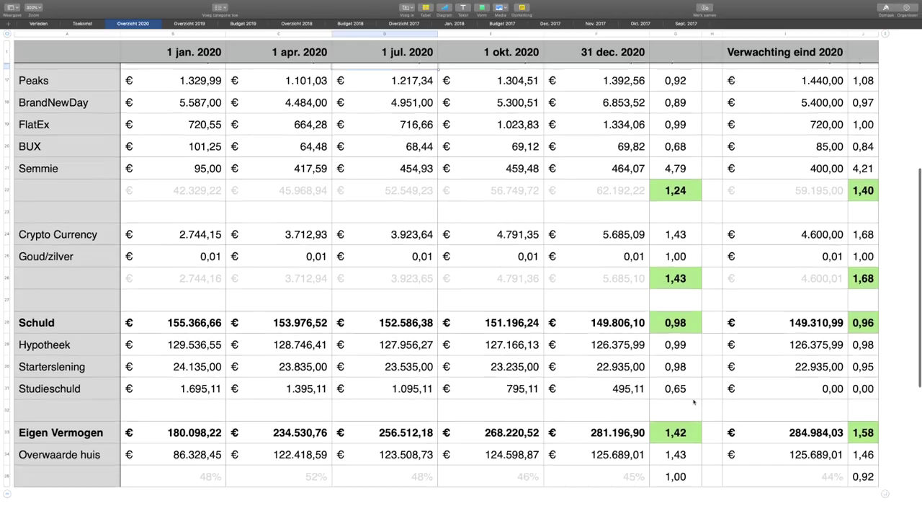
scroll(694, 402, down, 1)
scroll(694, 401, down, 2)
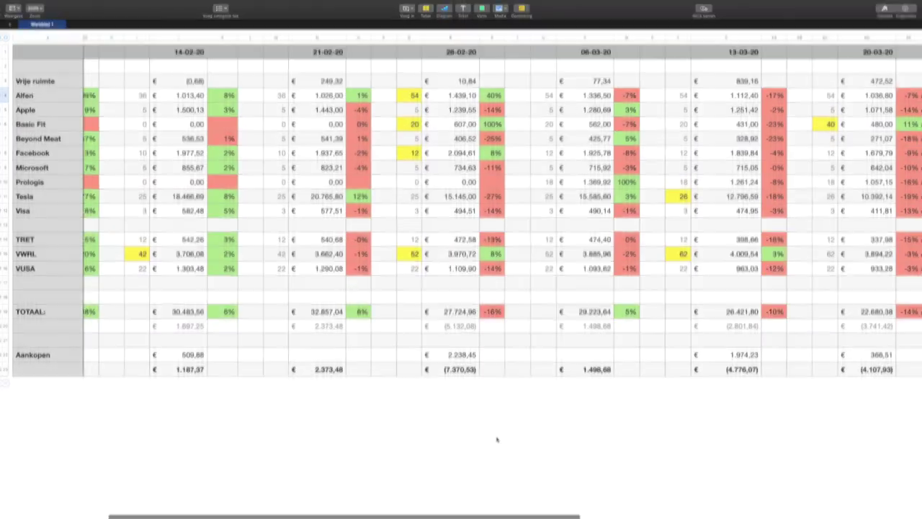
scroll(496, 440, right, 5)
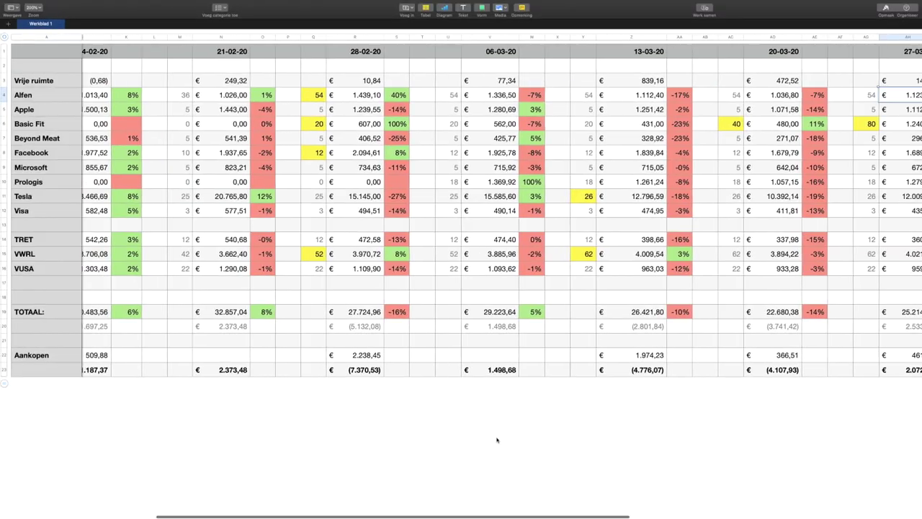
scroll(496, 440, right, 3)
scroll(497, 440, right, 2)
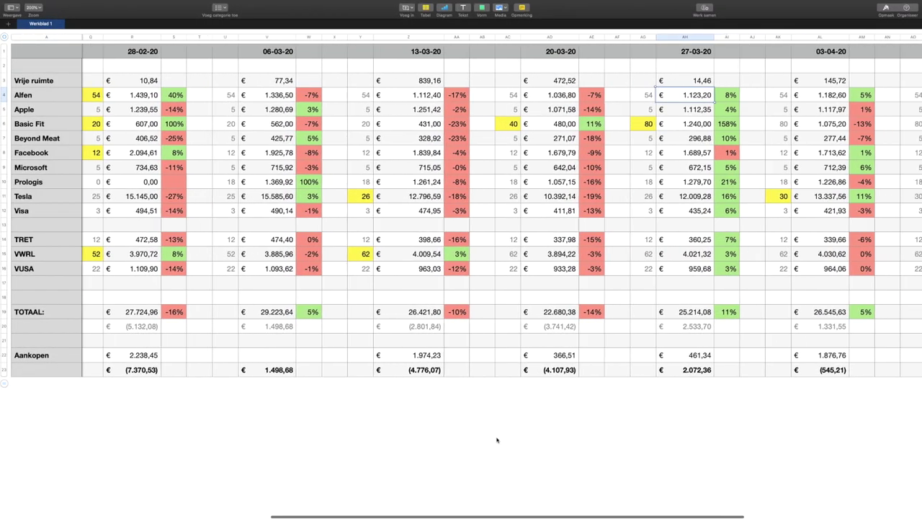
scroll(497, 439, right, 2)
scroll(496, 439, right, 1)
scroll(496, 440, right, 1)
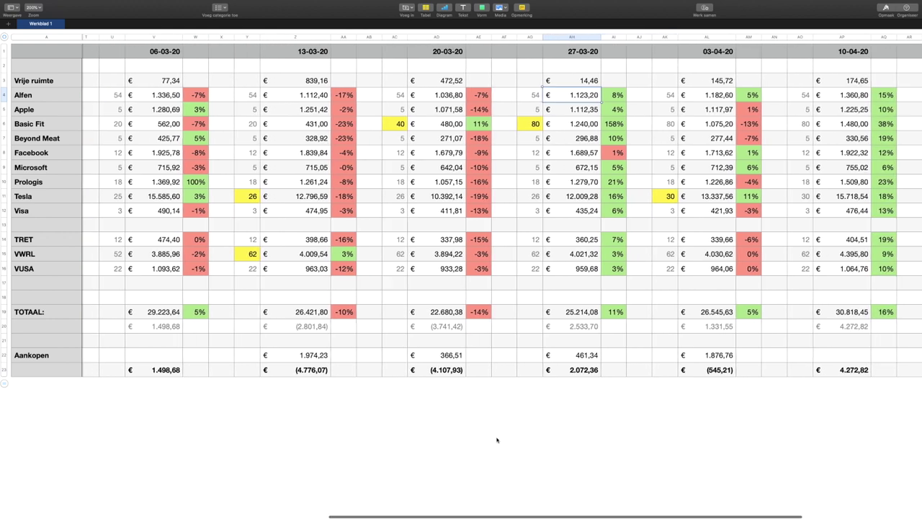
scroll(496, 439, right, 1)
scroll(496, 439, right, 1)
scroll(496, 439, right, 1)
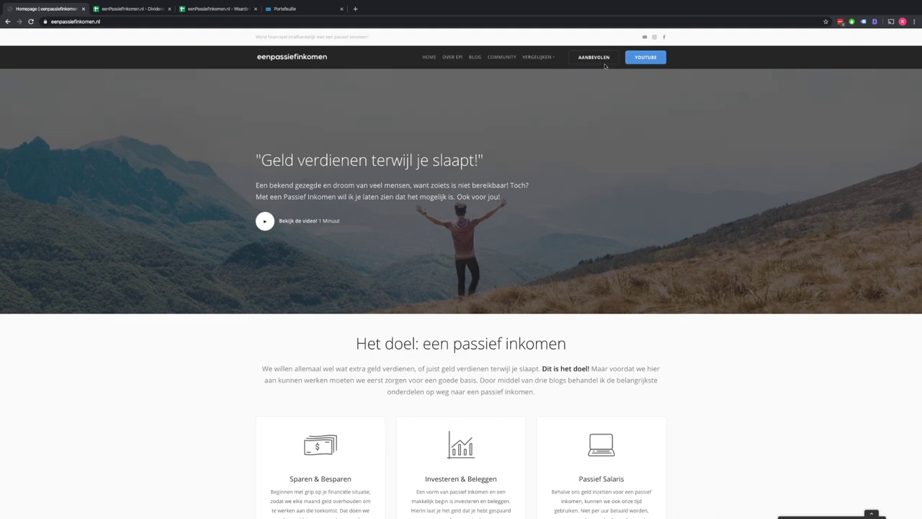
Glance over the eenpassiefinkomen.nl homepage, then switch to the Dividend portfolio spreadsheet tab.
scroll(553, 231, down, 5)
scroll(554, 230, up, 5)
click(130, 8)
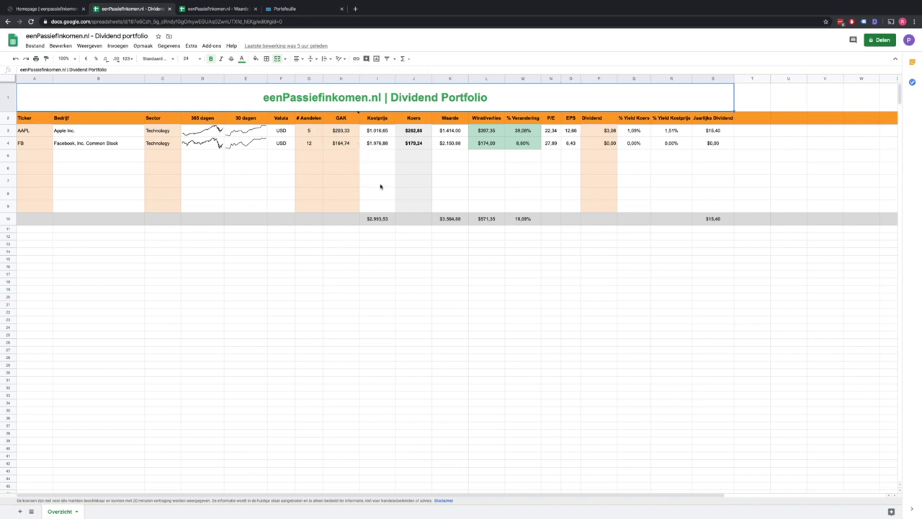
Deselect the Dividend Portfolio table and switch to the Waarde Portefeuille spreadsheet tab.
click(379, 239)
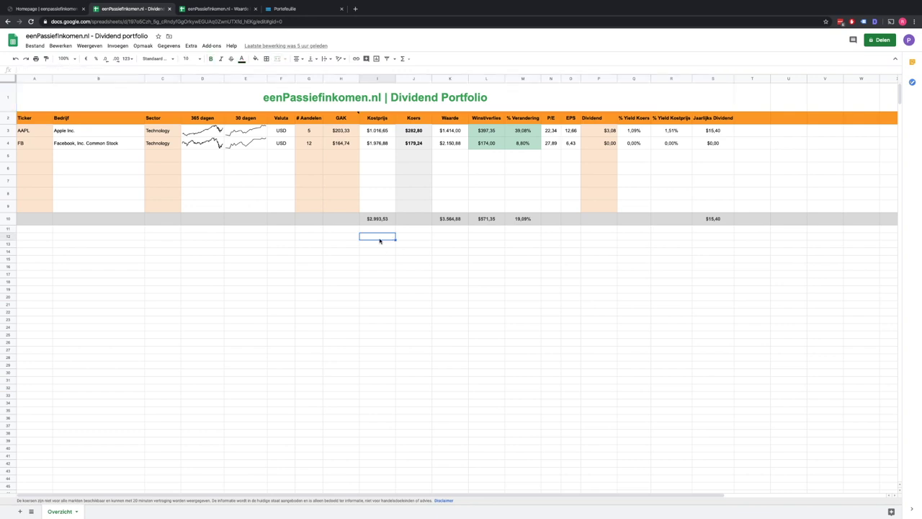
click(219, 10)
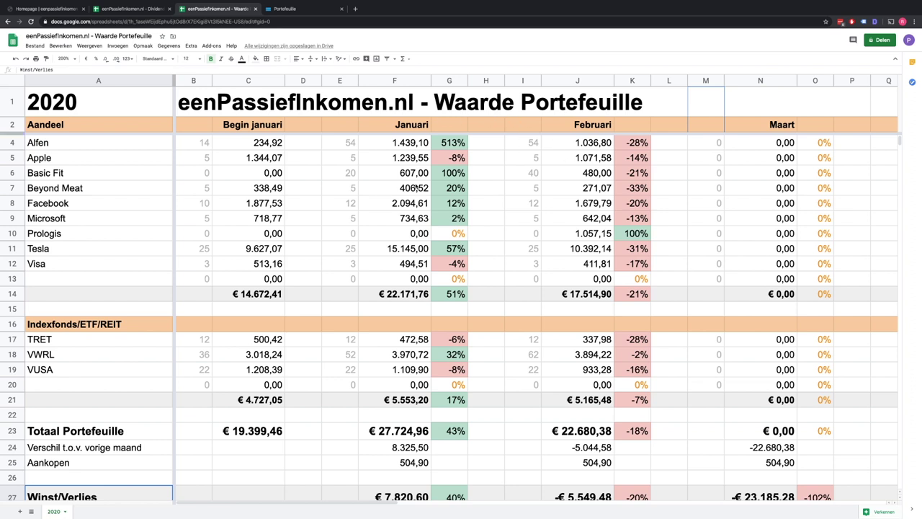
Select Alfen's March value in N4, then switch to the DeGiro Portefeuille page.
scroll(378, 198, up, 1)
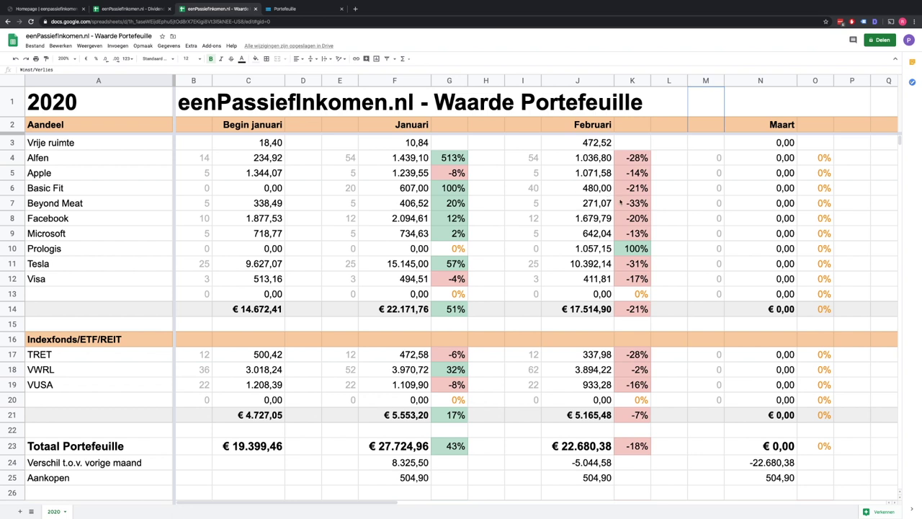
click(769, 157)
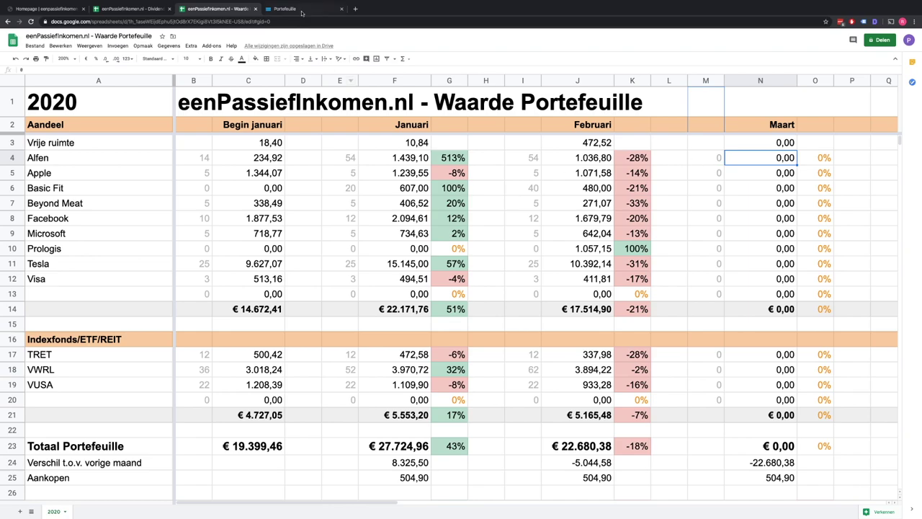
click(301, 10)
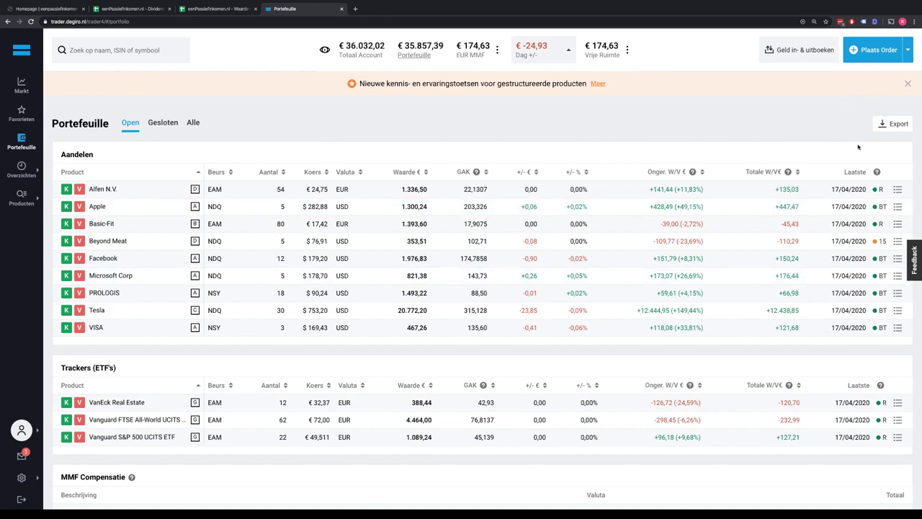
click(893, 126)
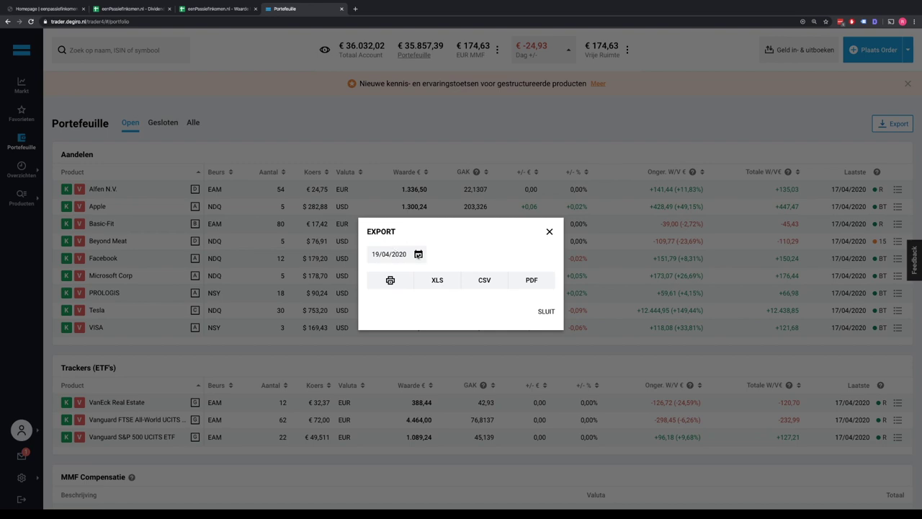
click(417, 255)
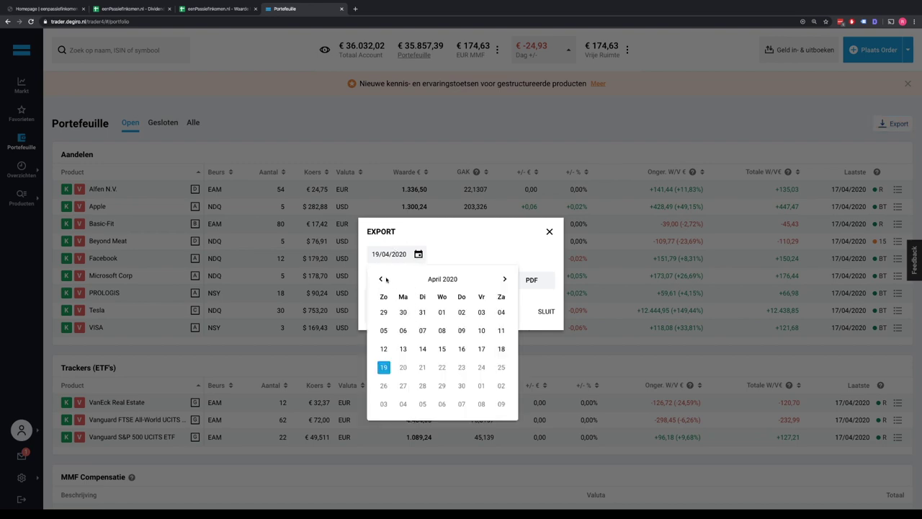
click(419, 314)
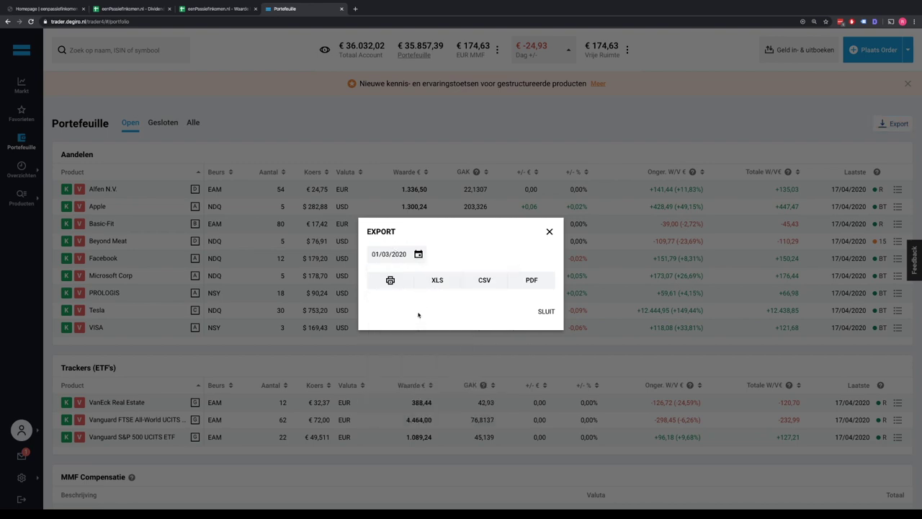
click(417, 257)
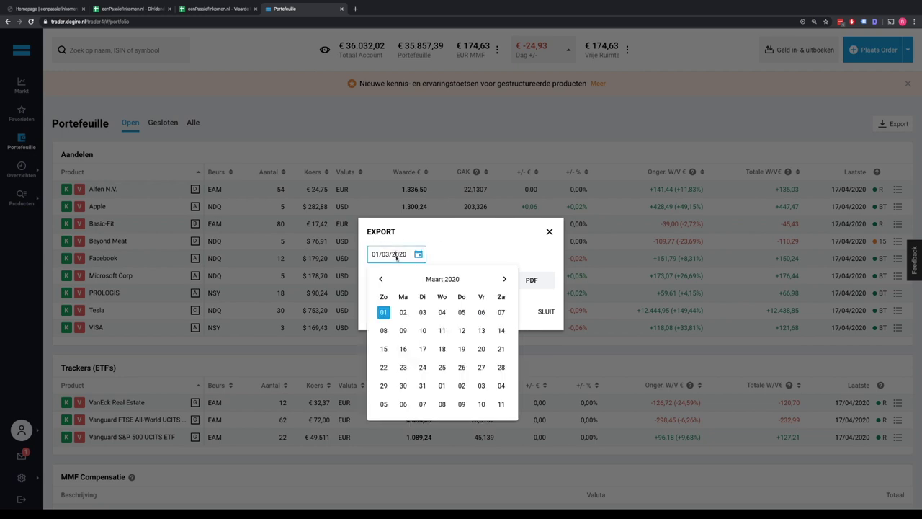
click(423, 385)
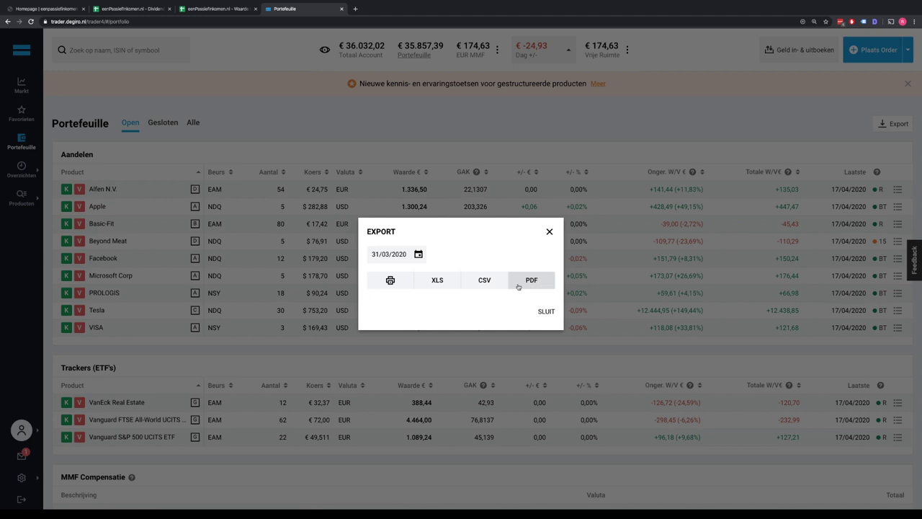
click(544, 313)
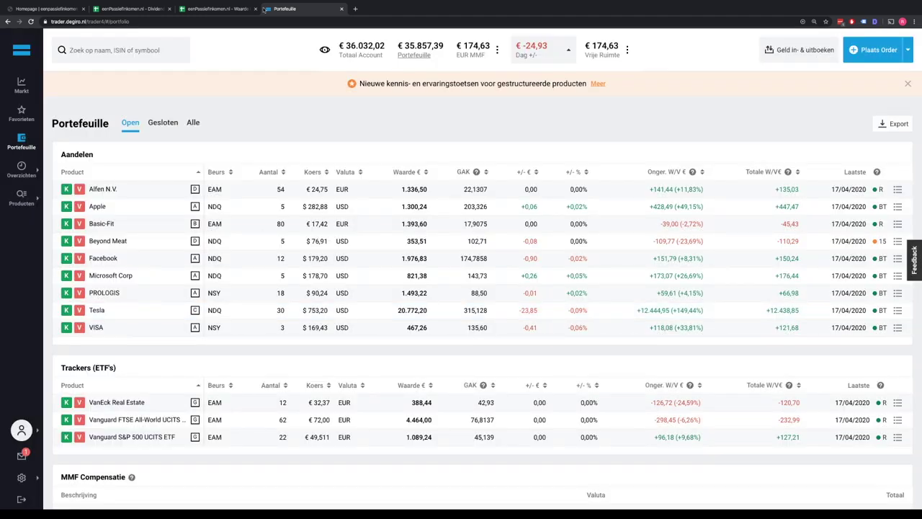
key(ctrl+shift+Tab)
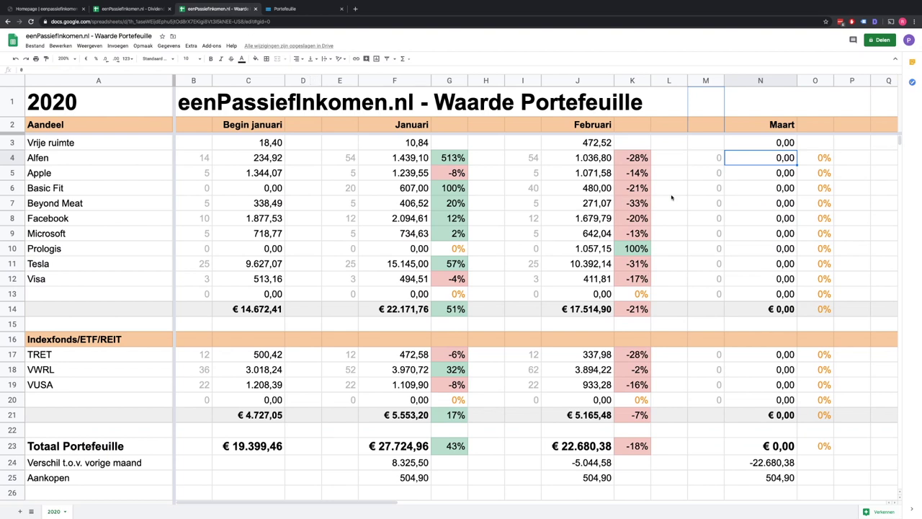
click(755, 144)
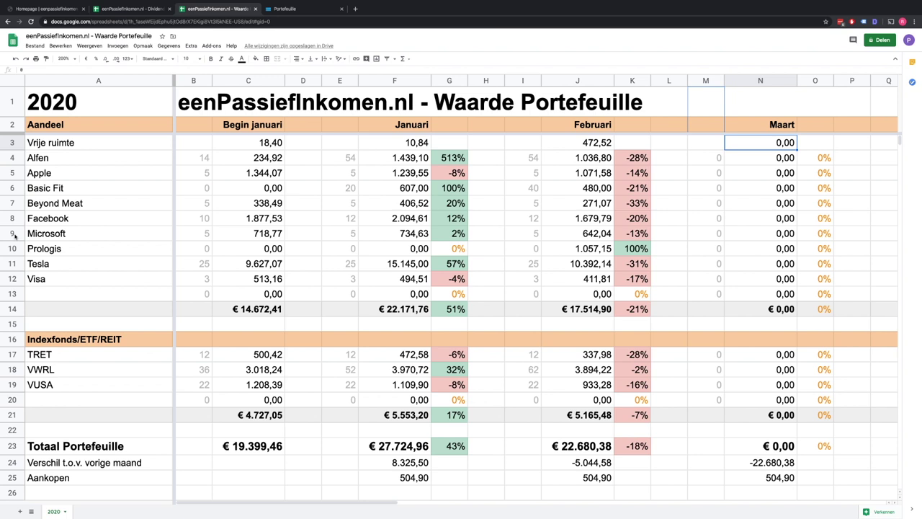
right_click(14, 229)
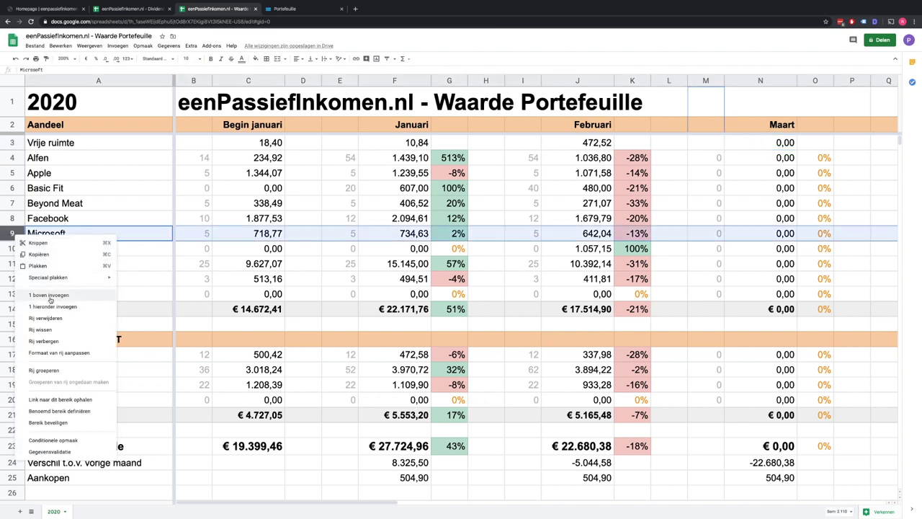
click(136, 234)
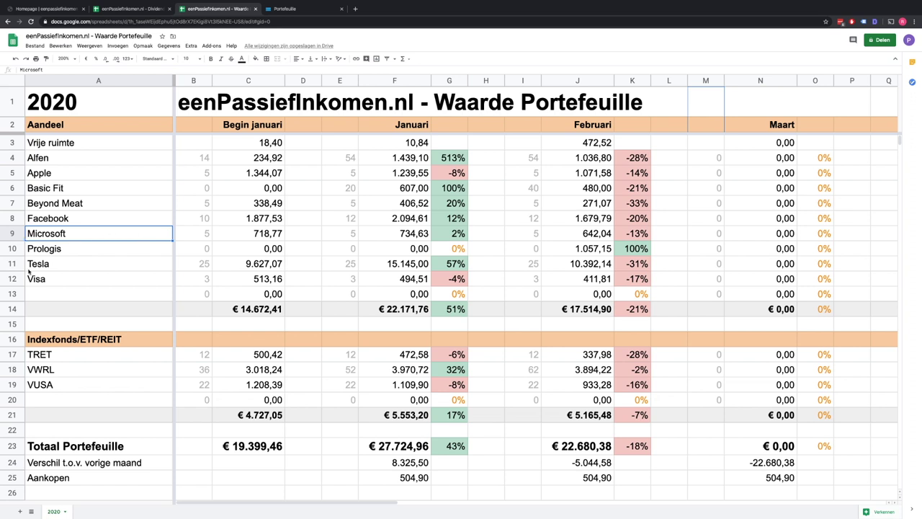
click(12, 294)
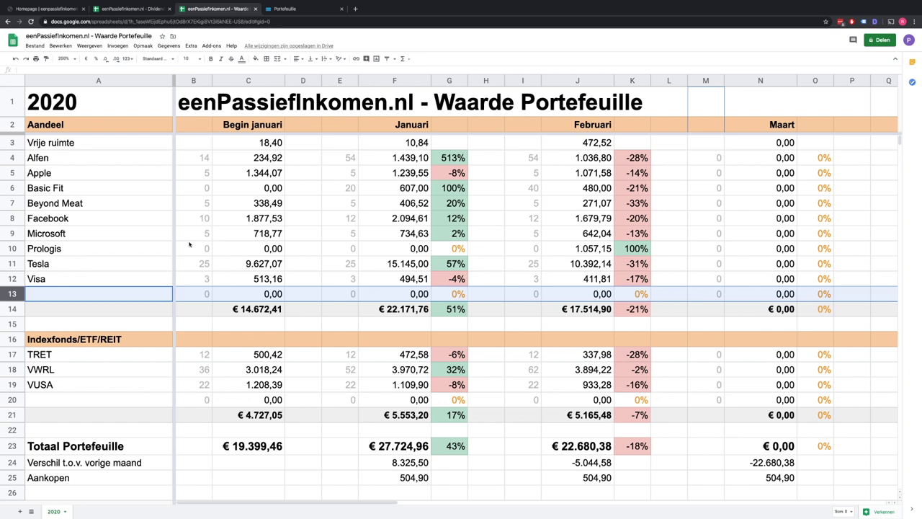
click(67, 280)
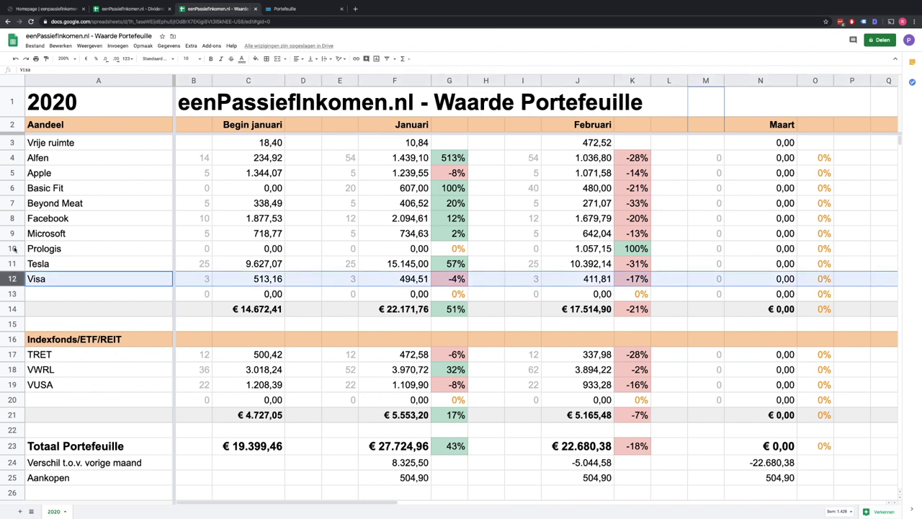
shift+click(12, 144)
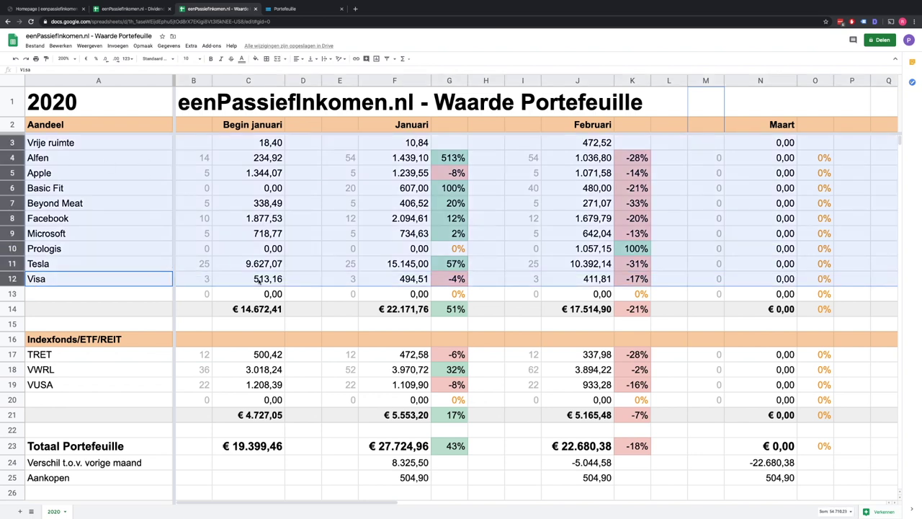
click(256, 309)
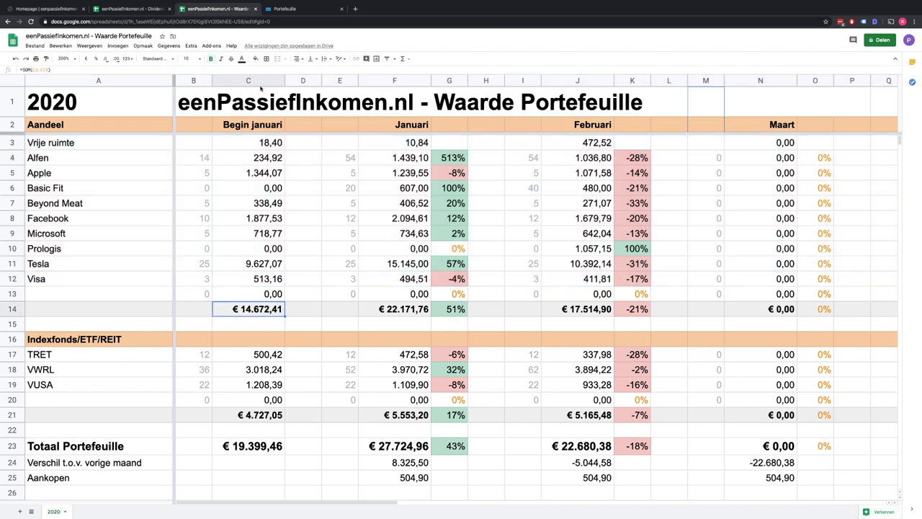
key(Return)
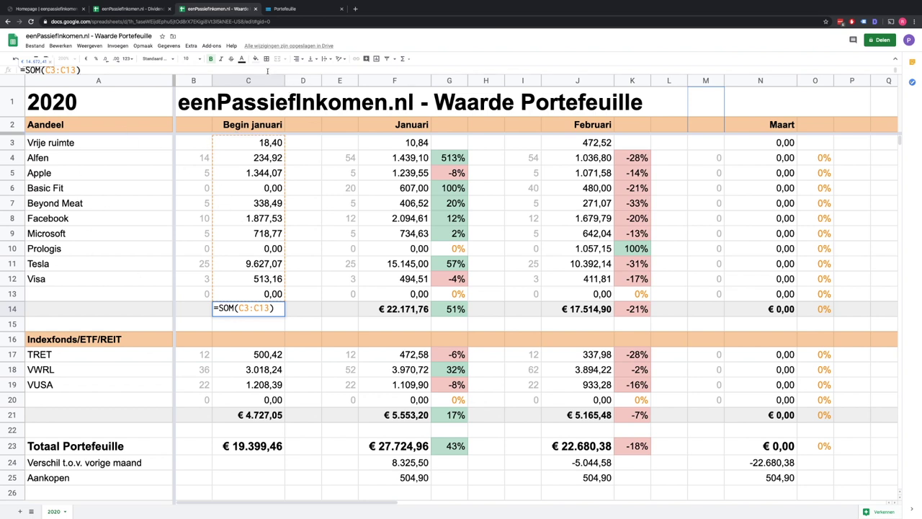
key(Return)
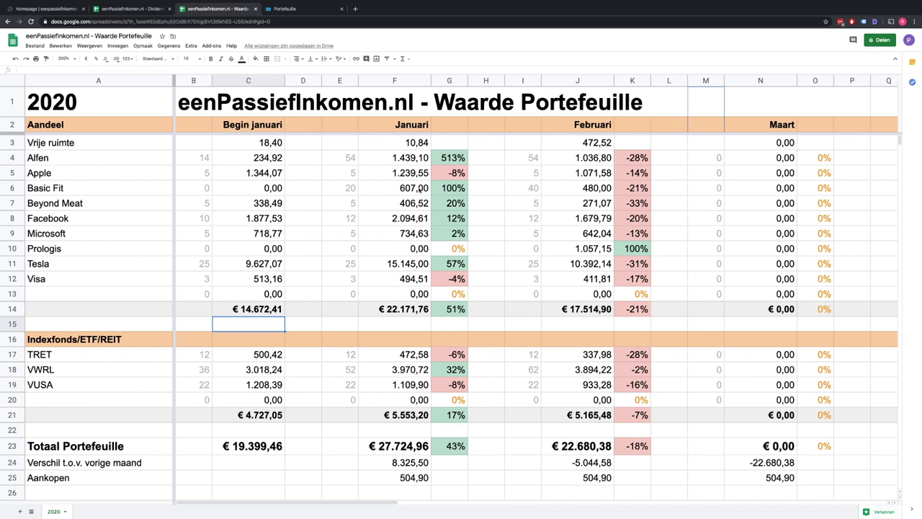
Enter 145,73 as the March Vrije ruimte value in cell N3.
click(751, 147)
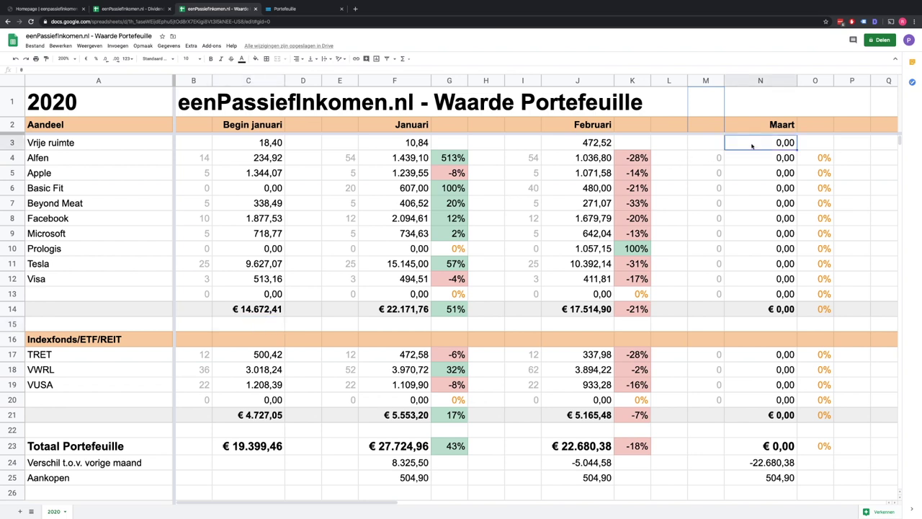
text(145,)
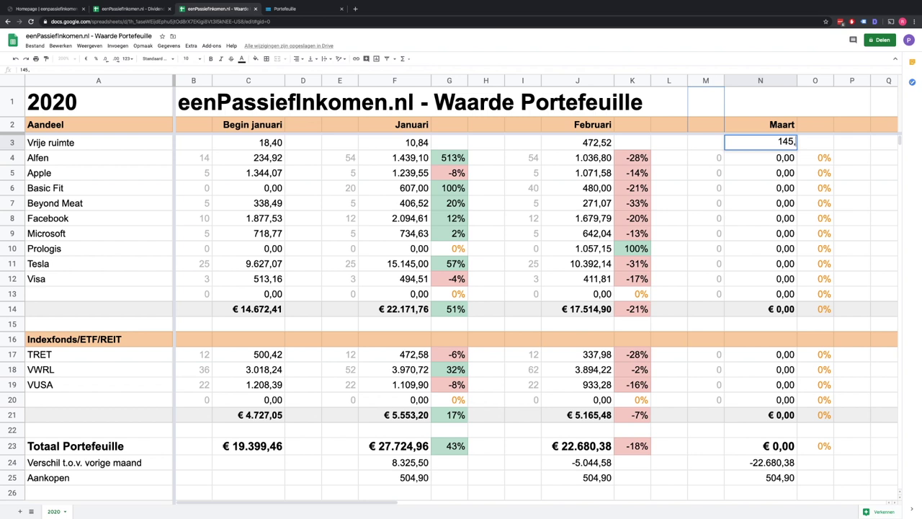
text(73)
key(Return)
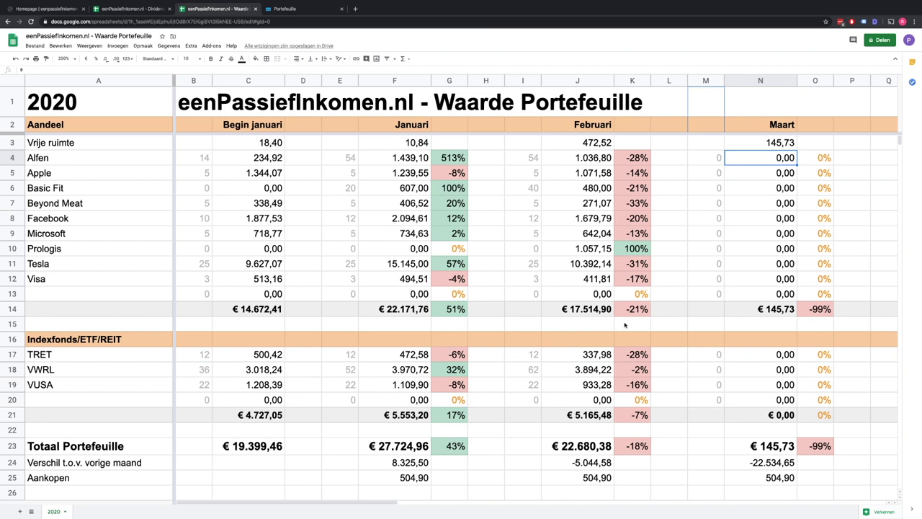
Enter 54 Alfen shares worth 1.136,70 in M4:N4 and check the O4 growth formula.
click(716, 158)
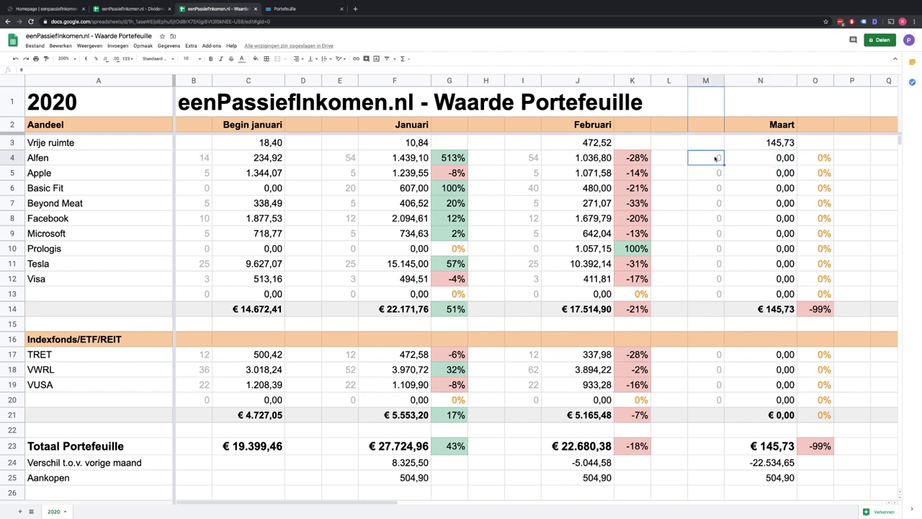
text(54)
key(Tab)
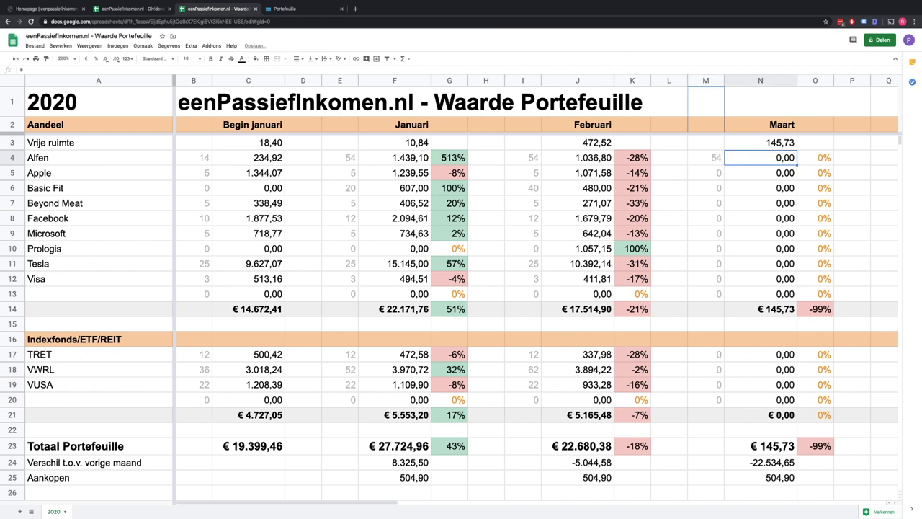
text(1.136)
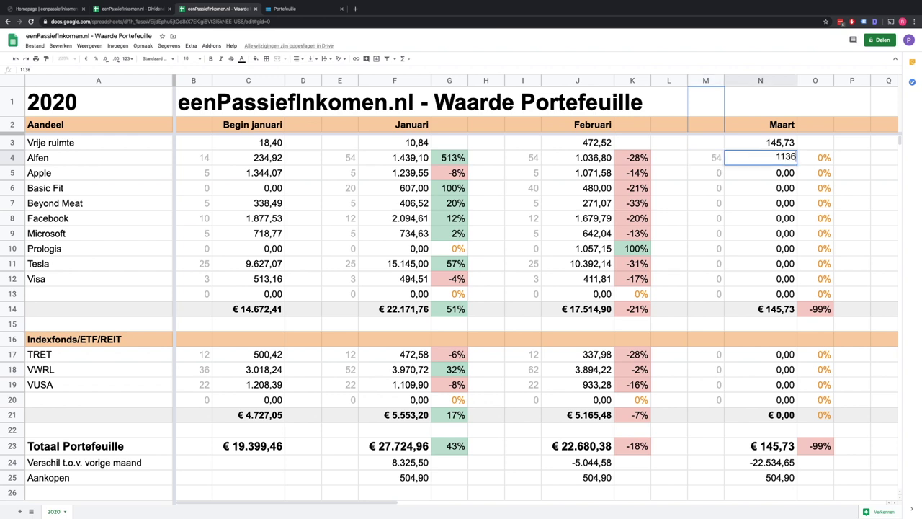
text(,)
text(70)
key(Return)
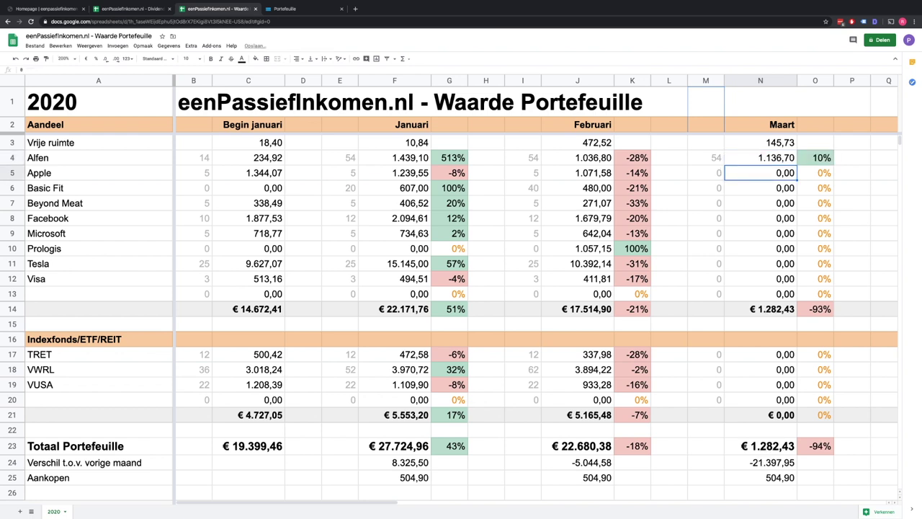
click(816, 161)
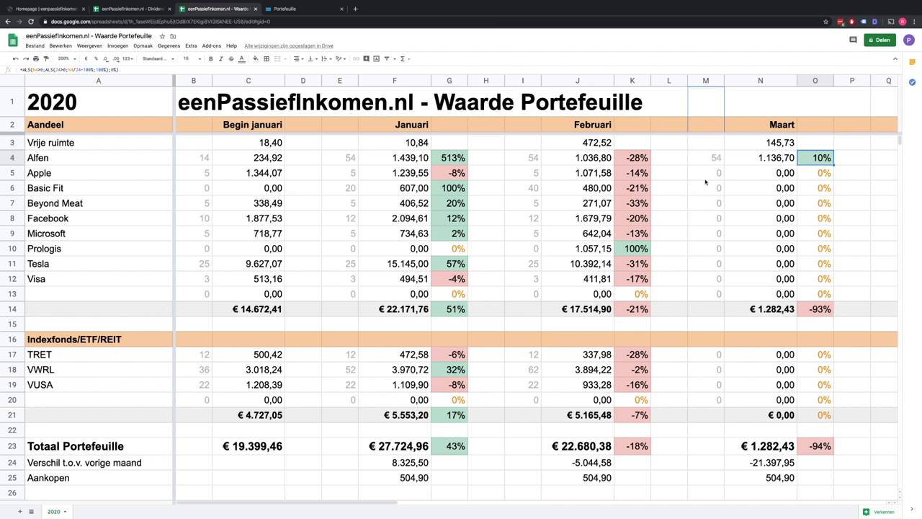
Move to Apple's March share count in M5 to begin the remaining holdings.
click(707, 177)
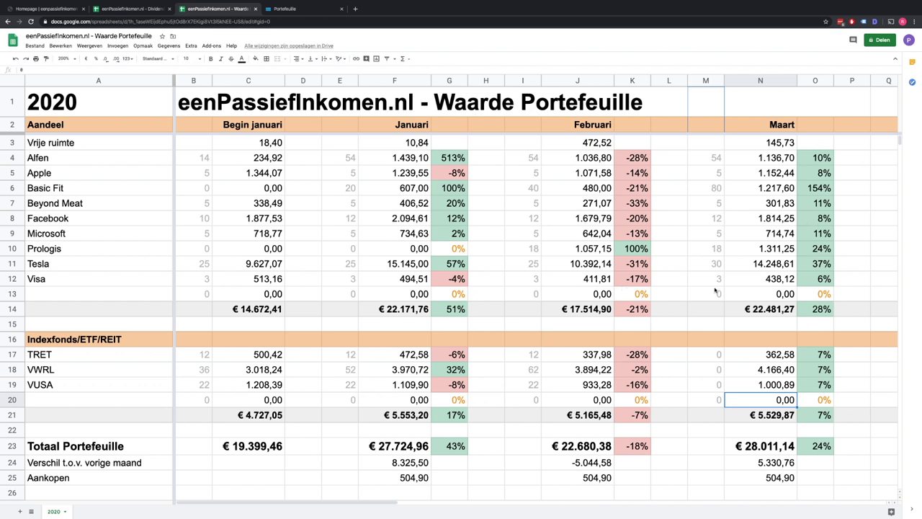
click(716, 248)
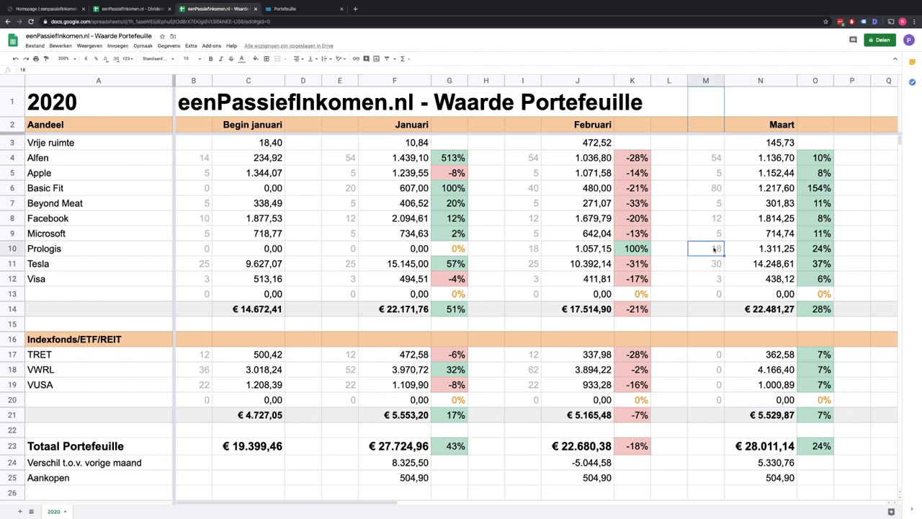
click(709, 190)
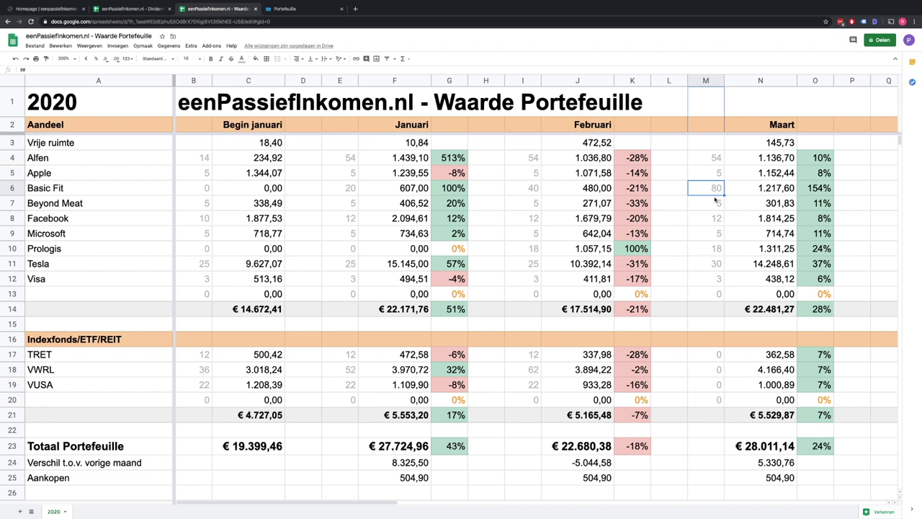
click(823, 162)
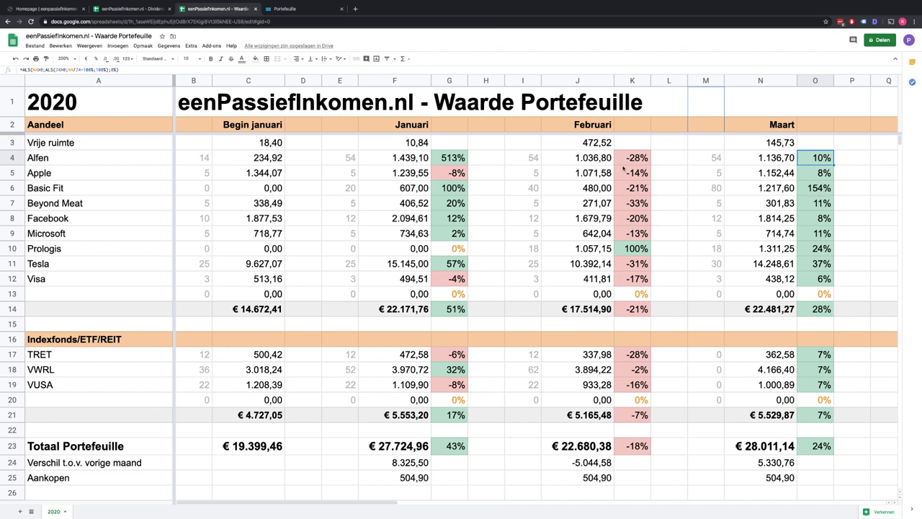
click(640, 294)
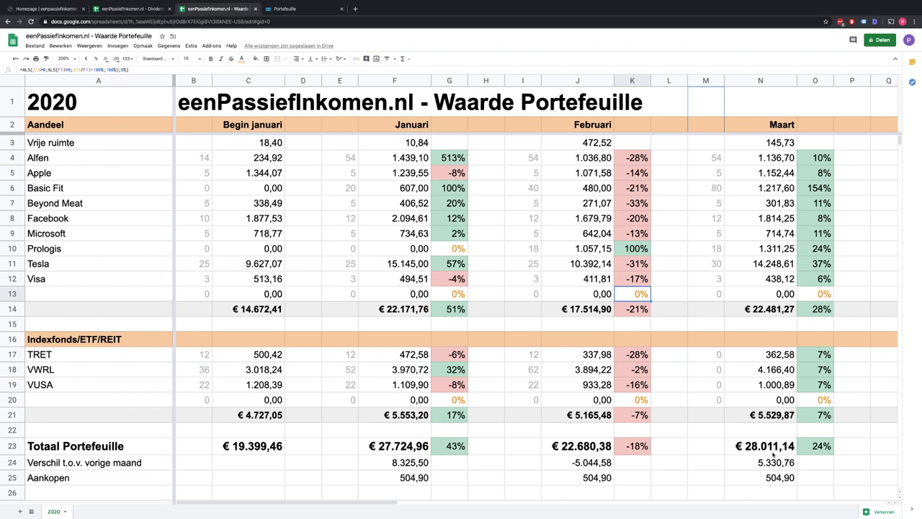
click(770, 448)
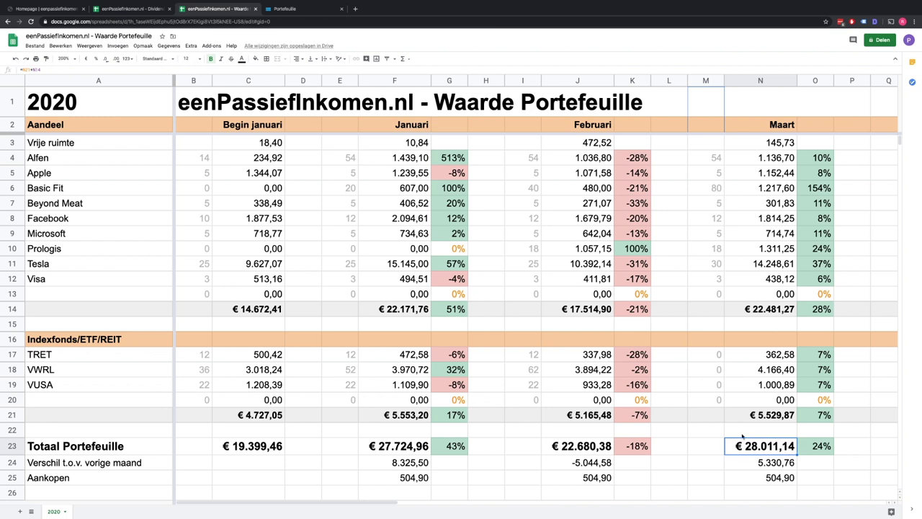
click(805, 446)
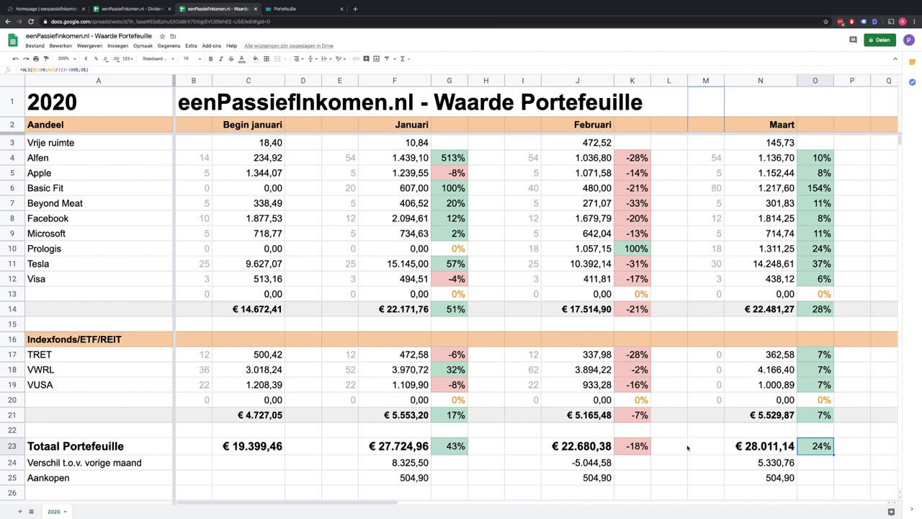
click(780, 462)
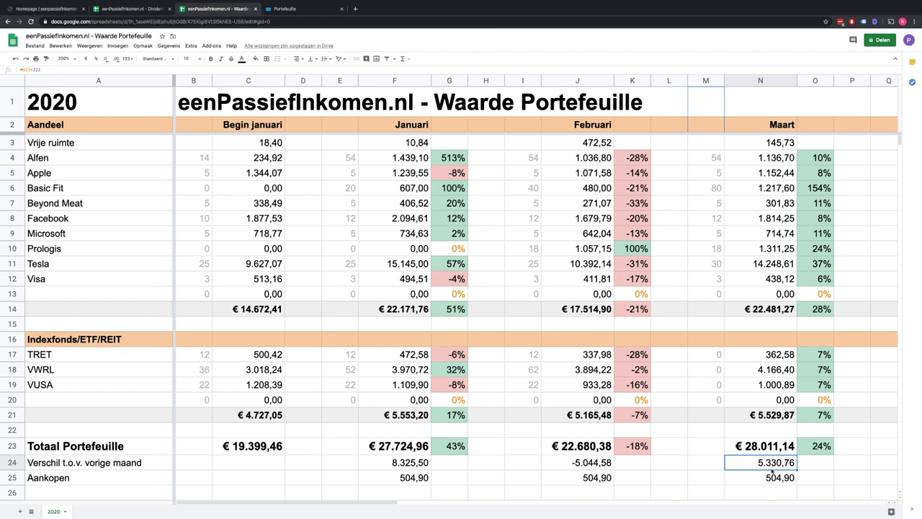
click(771, 478)
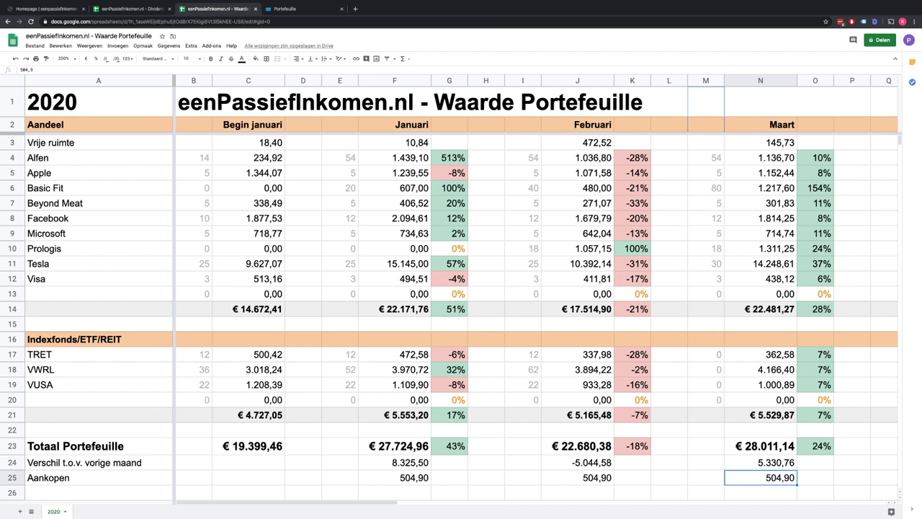
Enter 600 as March Aankopen in N25 and confirm the =N24-N25 Winst/Verlies formula in N27.
text(600)
key(Return)
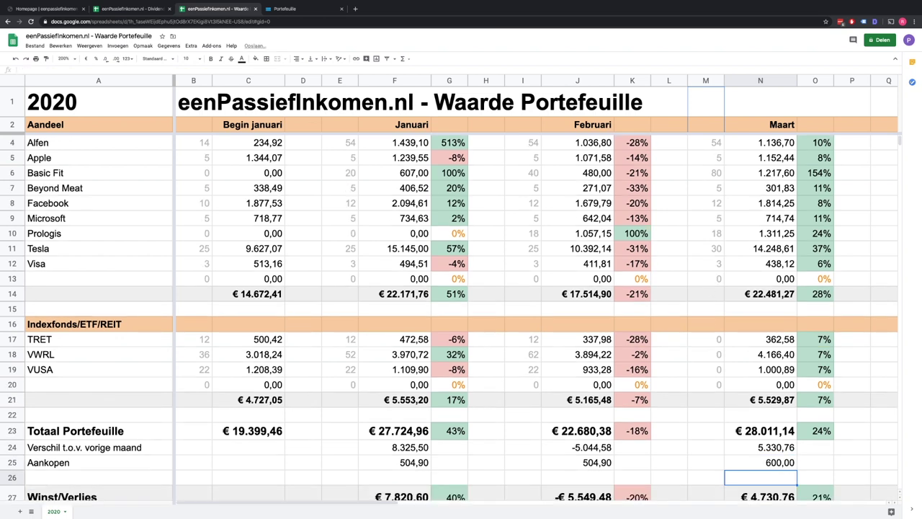
click(760, 496)
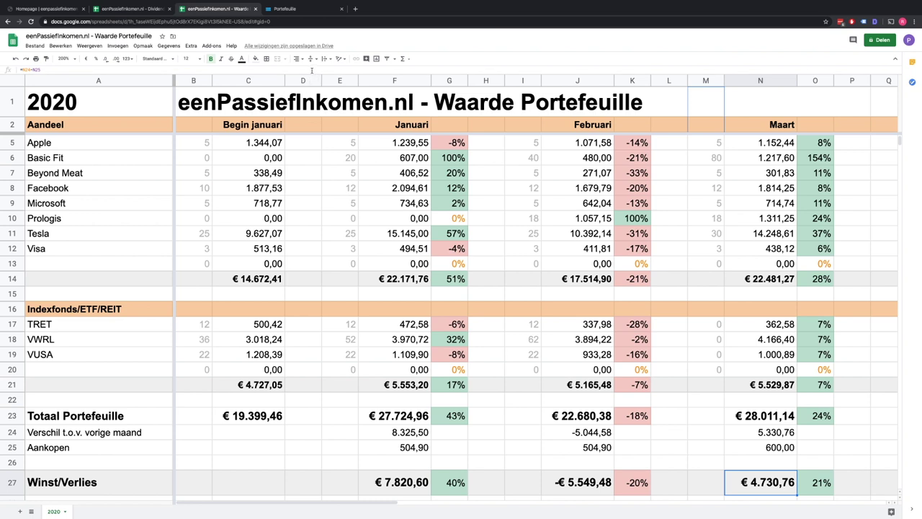
click(312, 70)
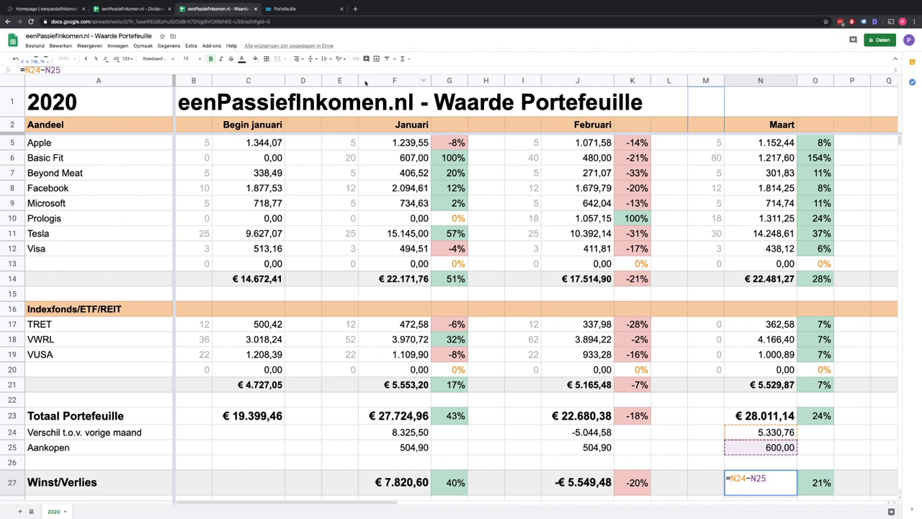
key(Return)
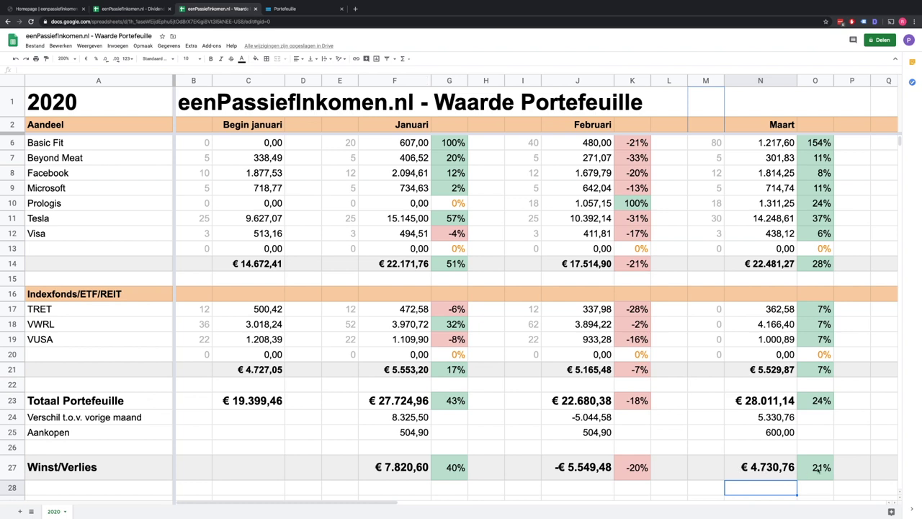
click(820, 468)
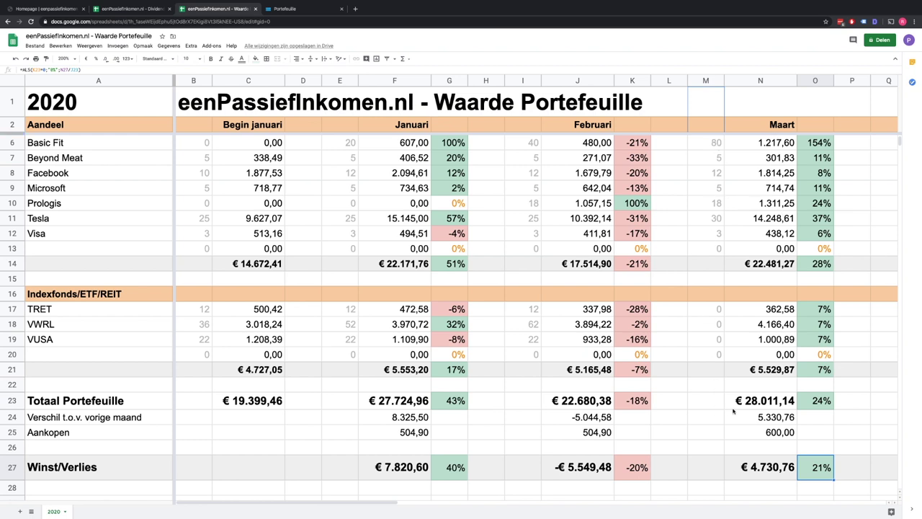
Enter March share counts for TRET (12), VWRL (62) and VUSA (22).
click(700, 308)
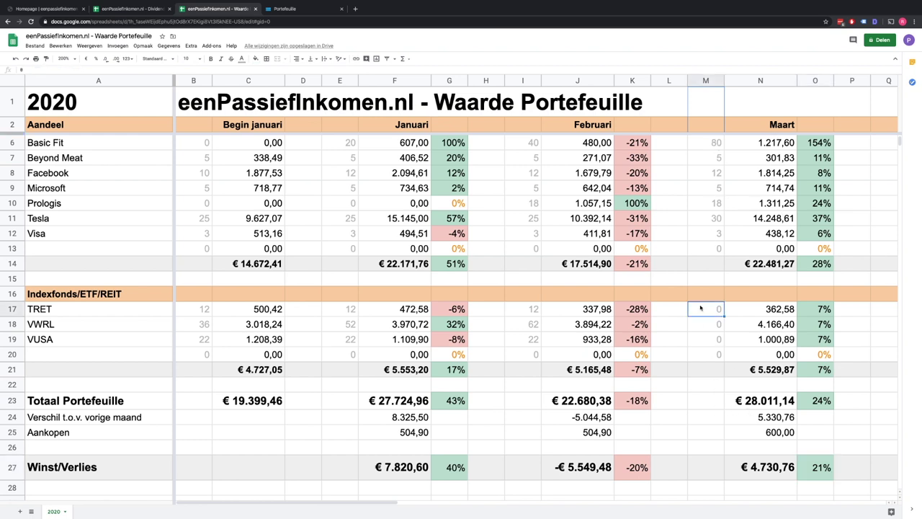
text(12)
key(Return)
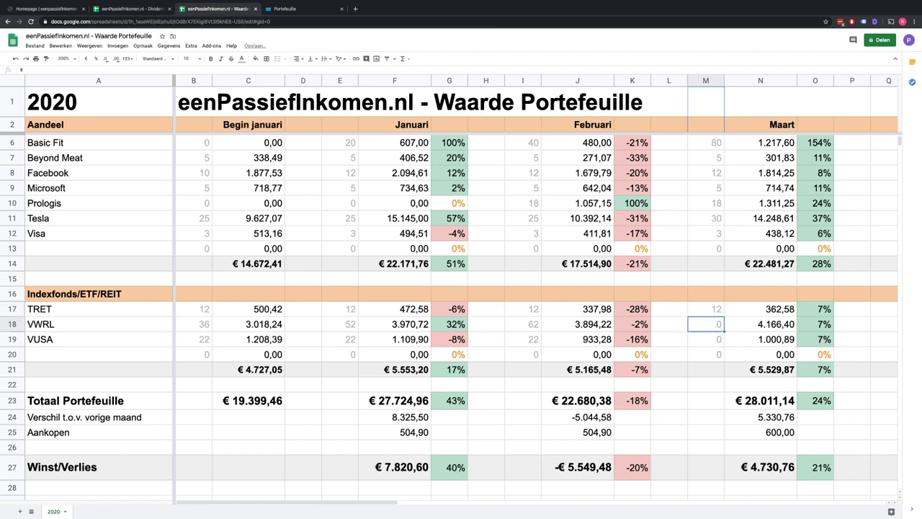
text(62)
key(Return)
text(22)
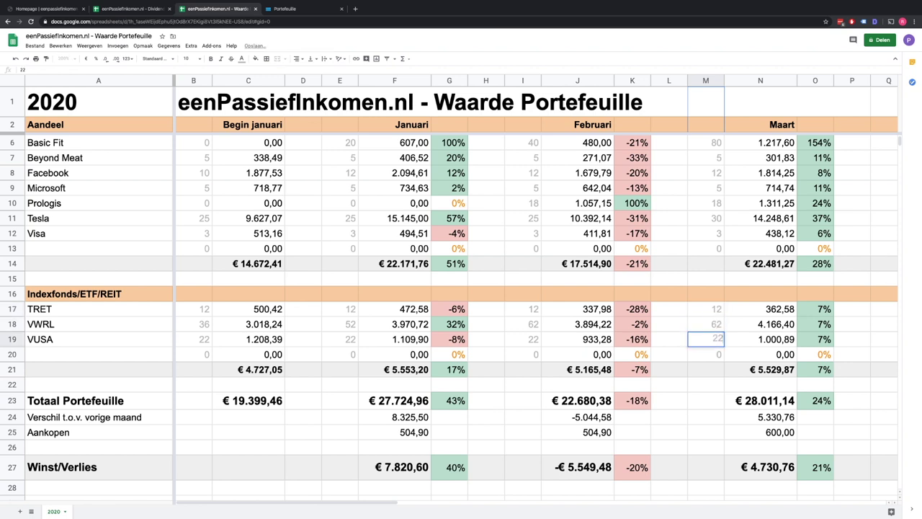
key(Return)
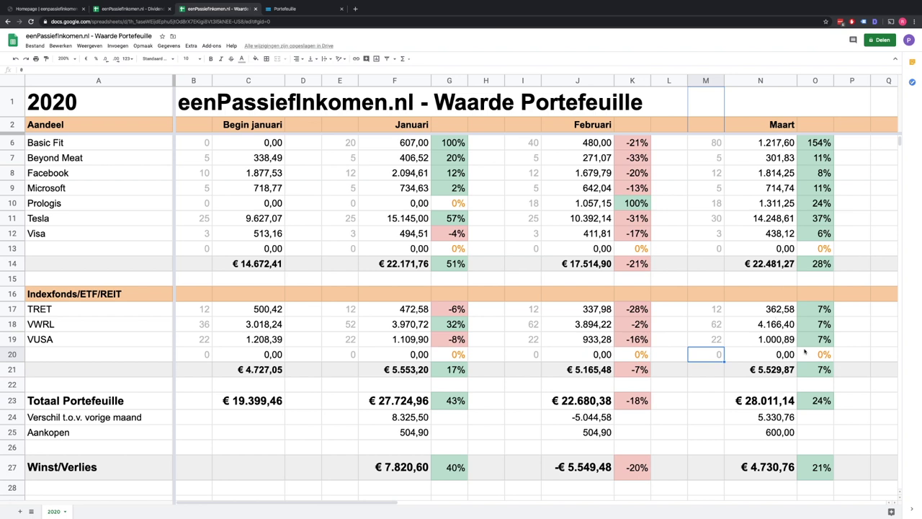
Set February's Aankopen in J25 to 0, checking it against March's 600,00 purchases.
click(754, 436)
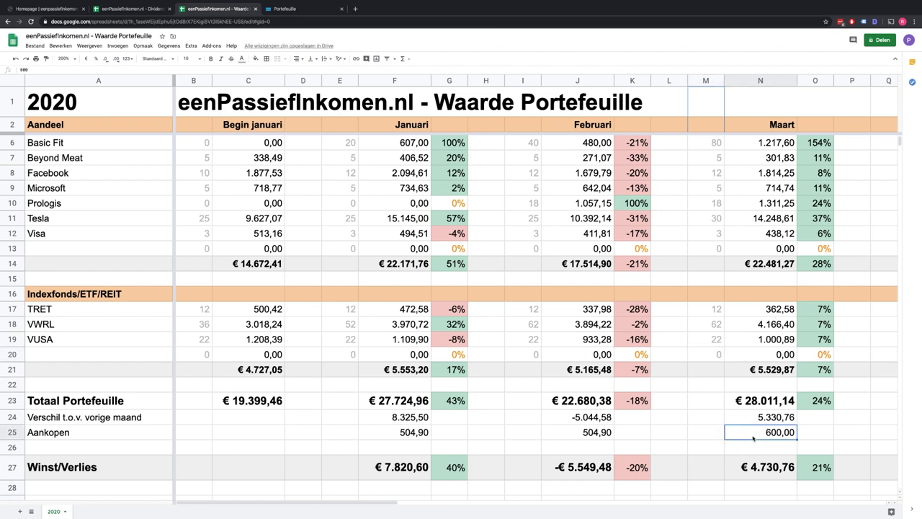
click(592, 433)
text(0)
key(Return)
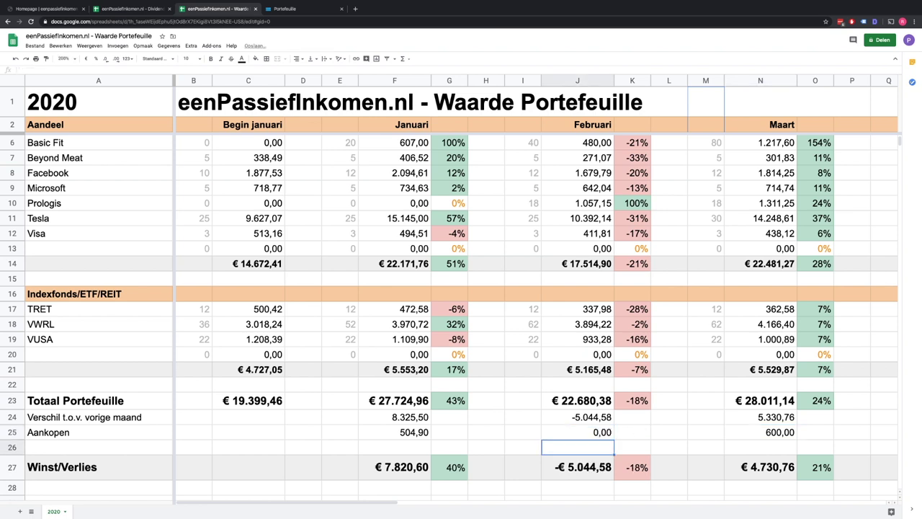
click(780, 431)
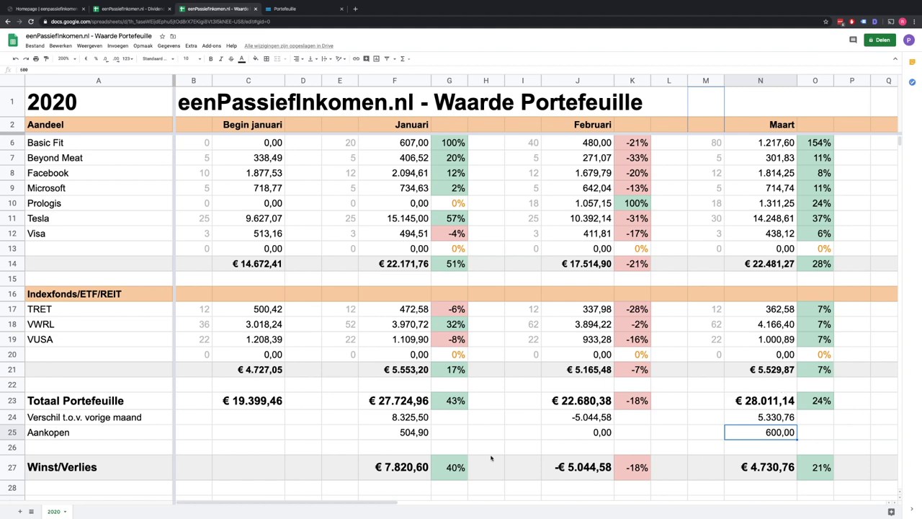
scroll(739, 349, right, 5)
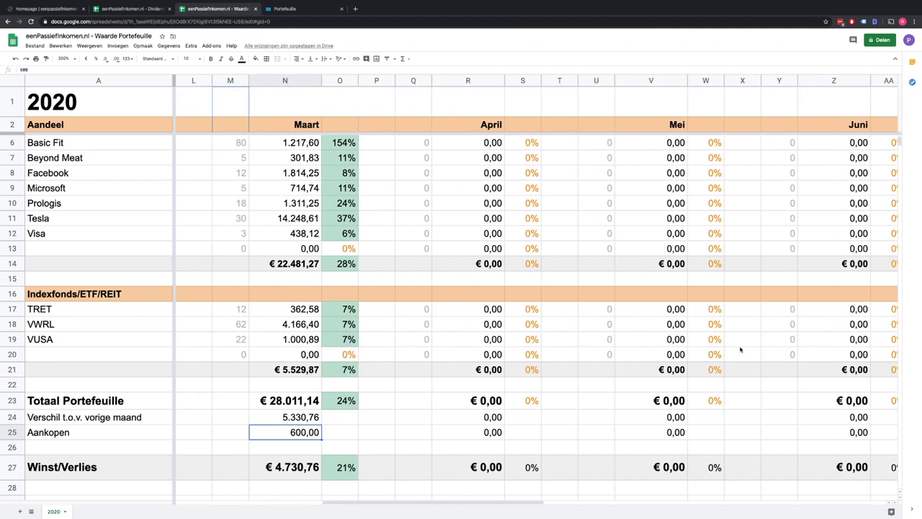
scroll(740, 349, right, 5)
scroll(740, 349, right, 5)
scroll(740, 349, right, 3)
scroll(739, 349, right, 2)
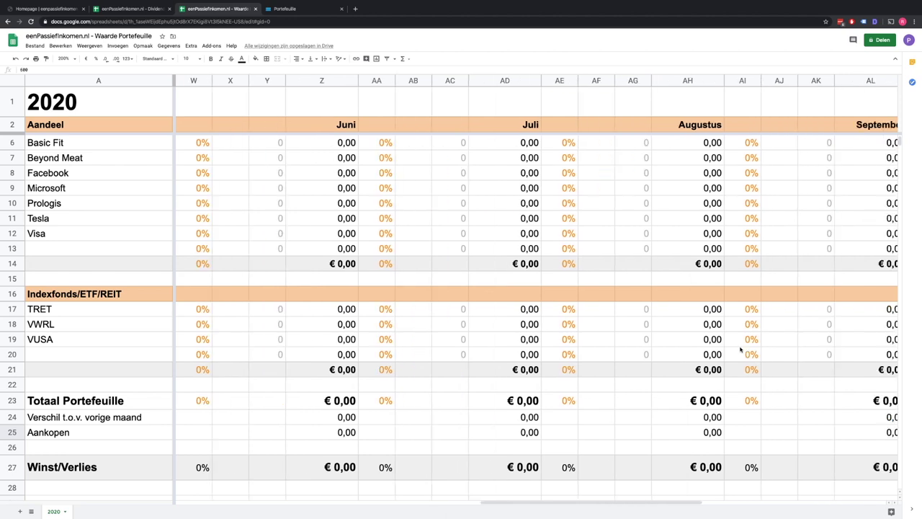
scroll(740, 349, right, 5)
scroll(740, 350, right, 2)
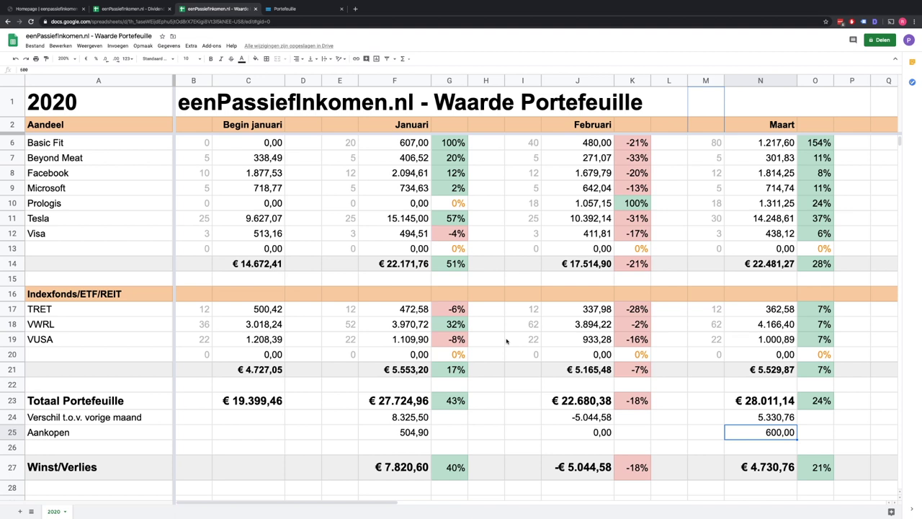
scroll(506, 341, down, 2)
scroll(507, 341, down, 1)
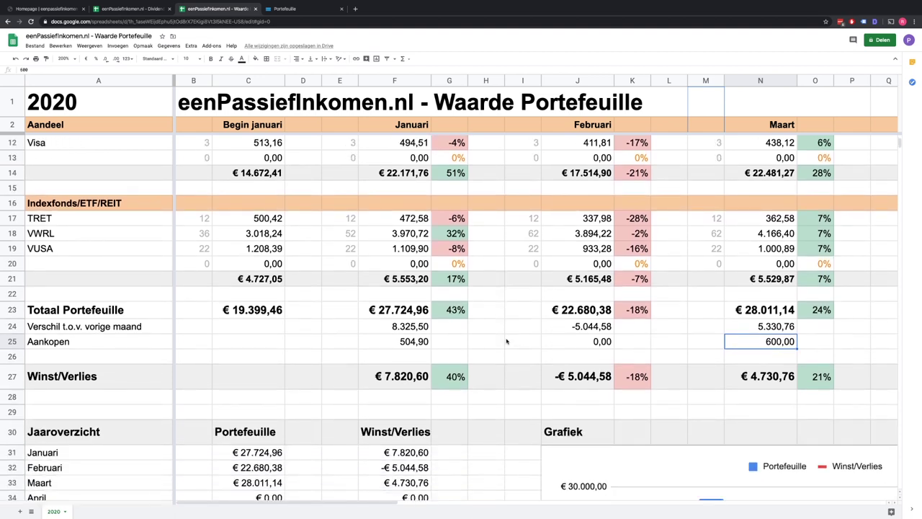
scroll(507, 341, down, 2)
scroll(507, 341, down, 1)
scroll(507, 341, down, 2)
scroll(507, 341, down, 2)
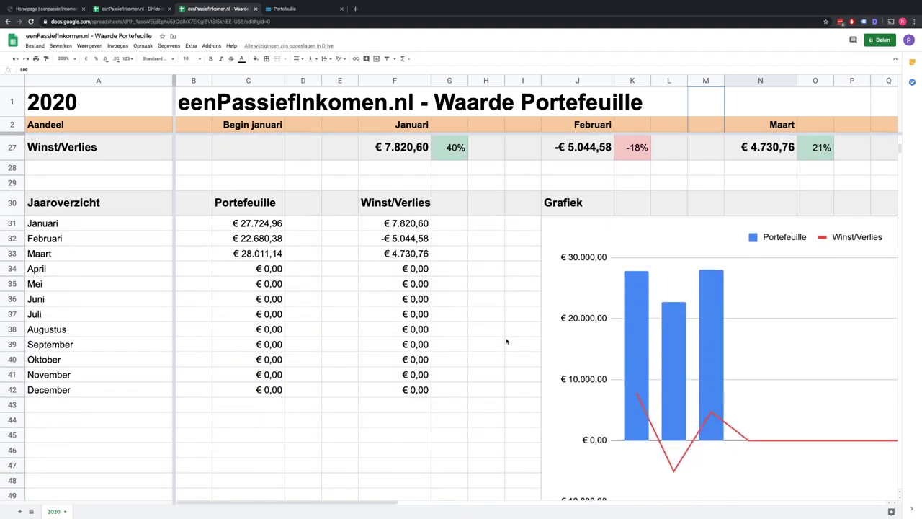
scroll(506, 341, down, 1)
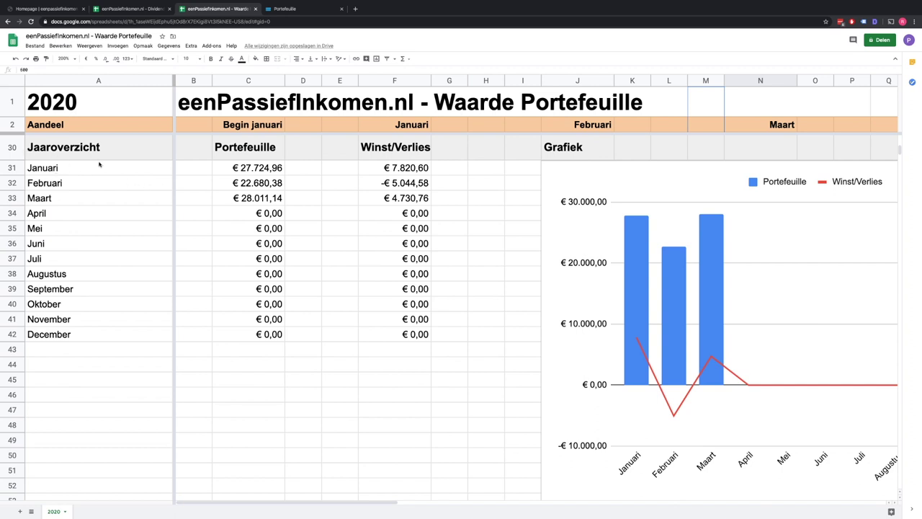
click(260, 171)
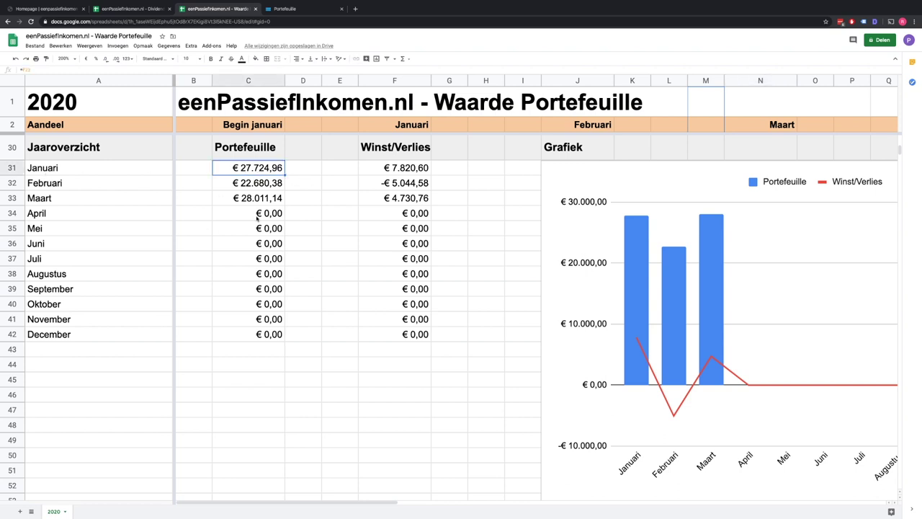
click(405, 172)
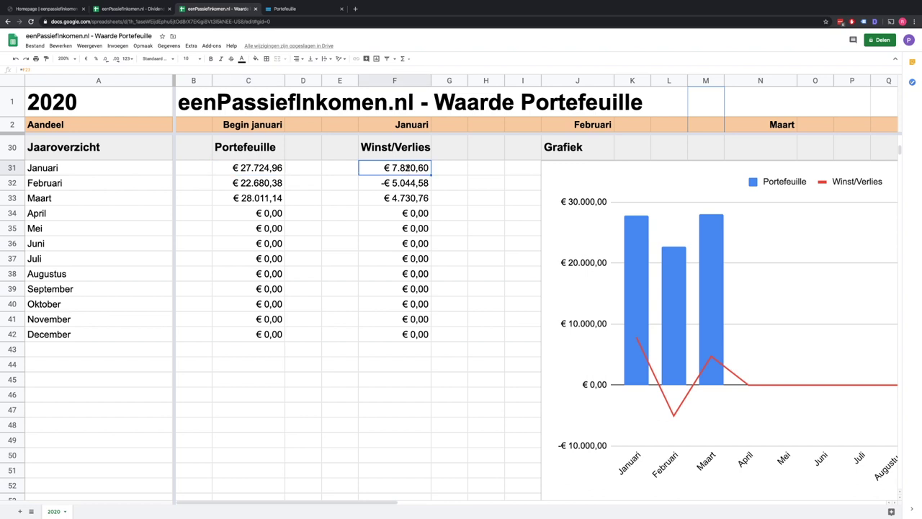
scroll(410, 170, up, 3)
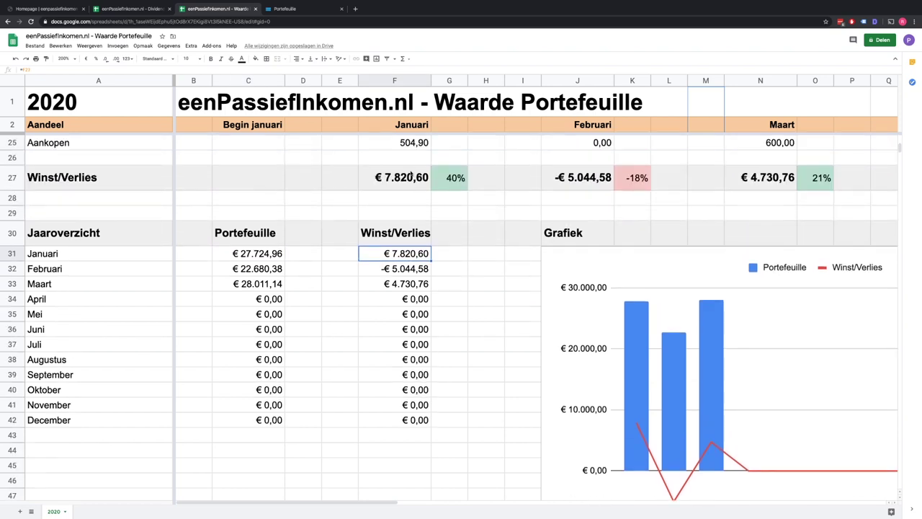
scroll(408, 180, up, 2)
click(270, 170)
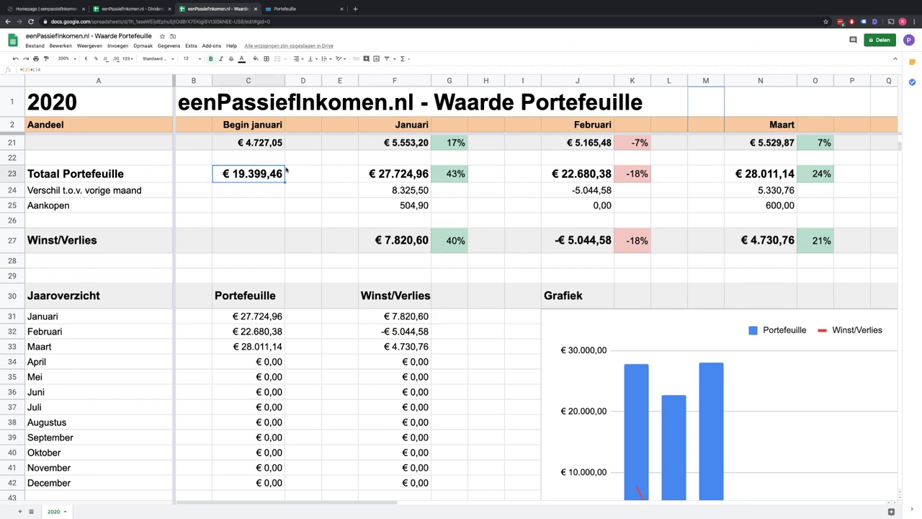
click(394, 172)
click(392, 239)
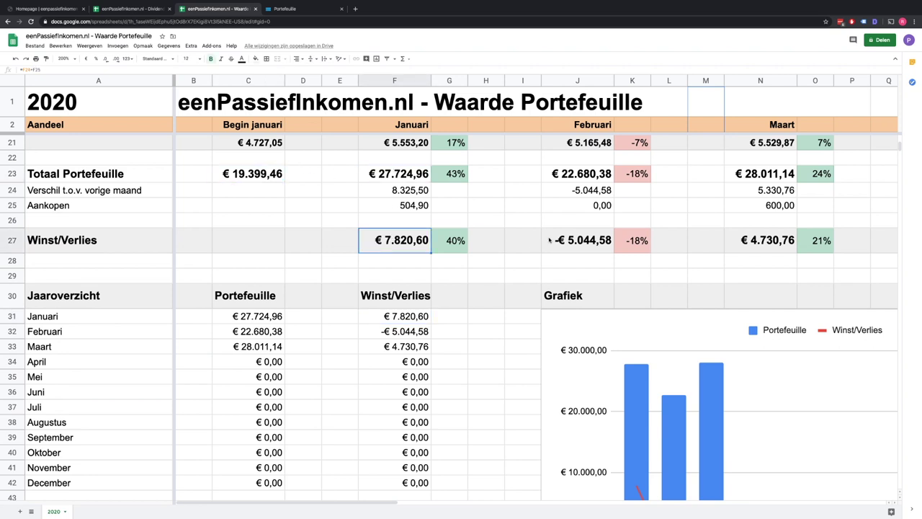
click(595, 241)
key(Right)
key(Right)
key(Right)
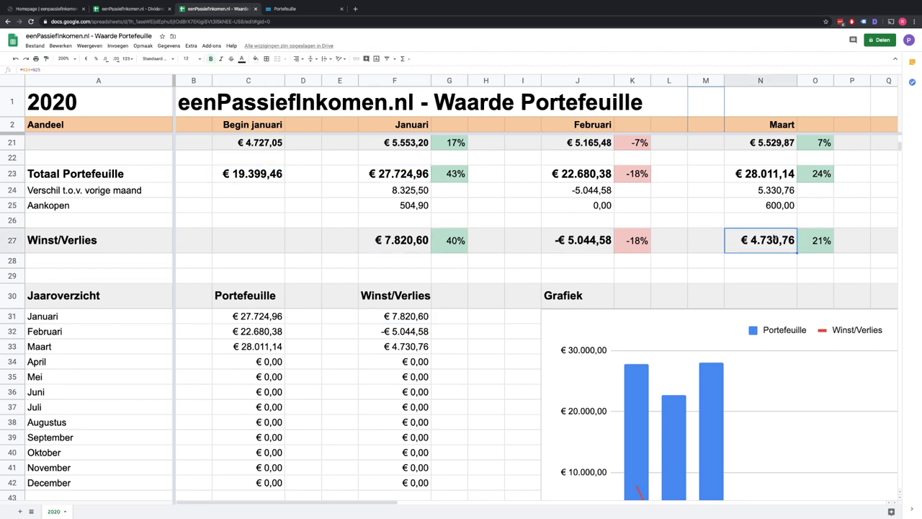
scroll(379, 347, down, 3)
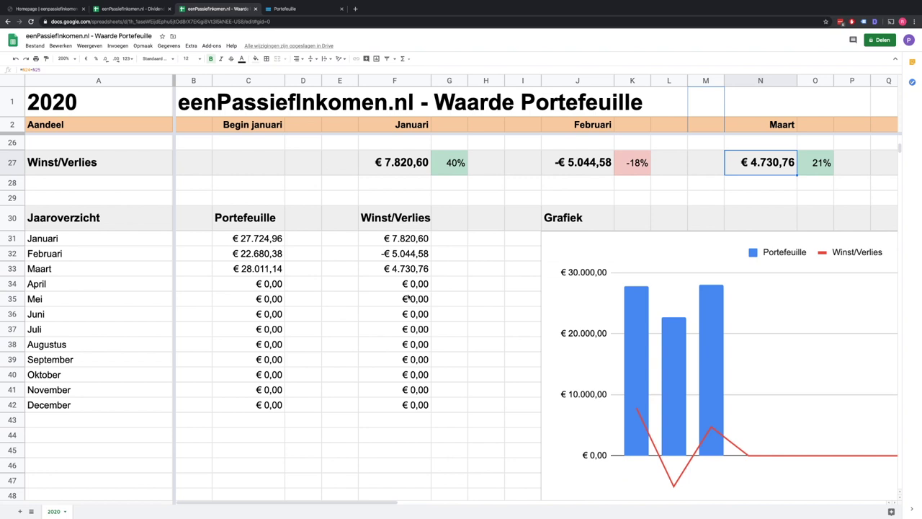
scroll(408, 298, right, 5)
scroll(408, 298, right, 2)
scroll(408, 298, left, 2)
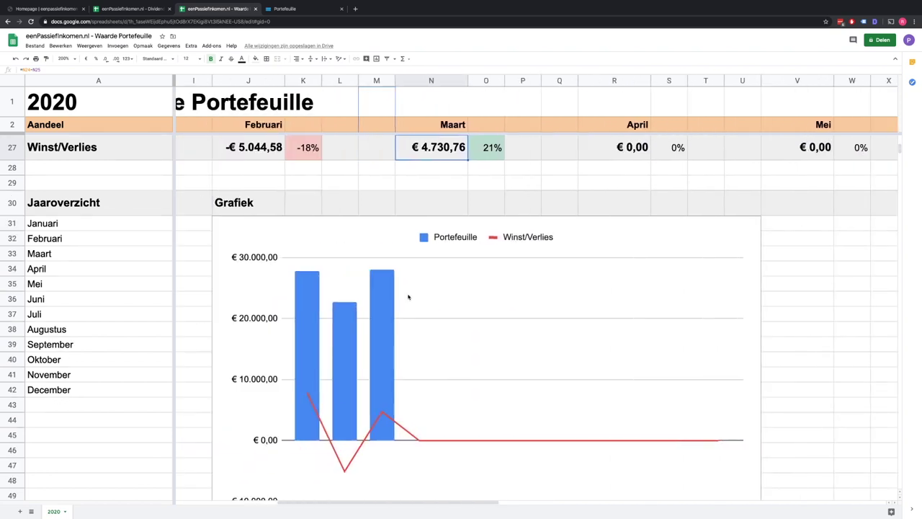
scroll(408, 297, down, 1)
scroll(408, 297, down, 1)
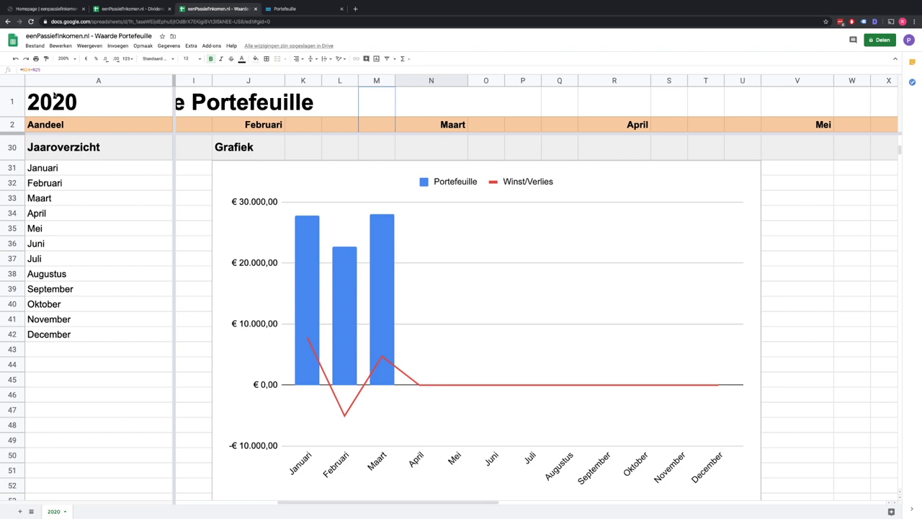
Set the sheet zoom to 100% and scroll back to the left edge.
click(65, 58)
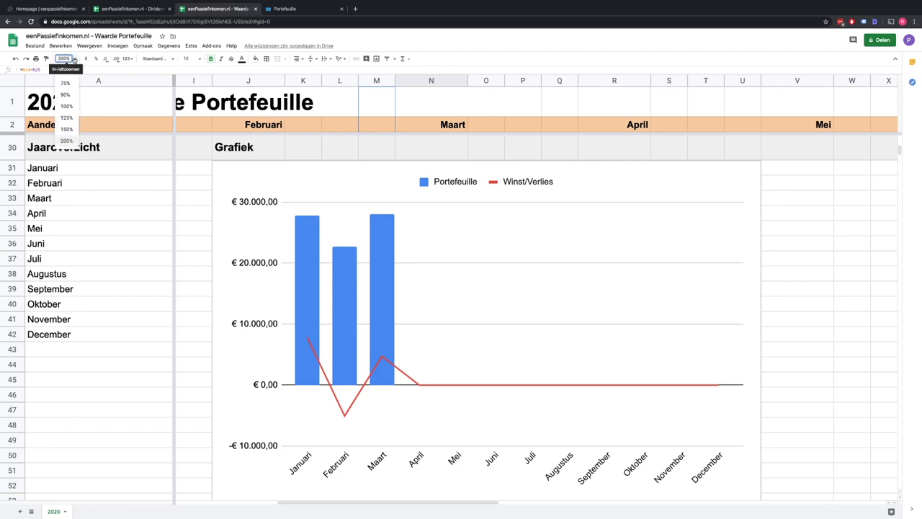
click(67, 106)
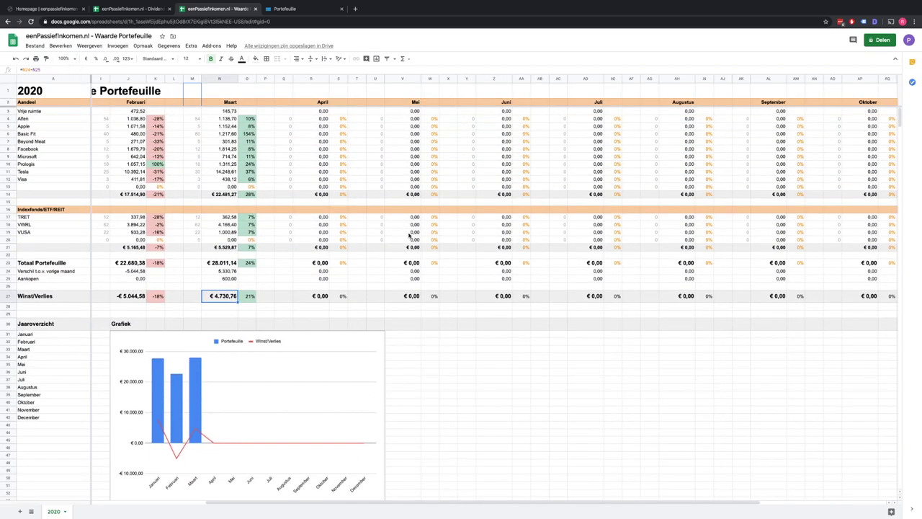
scroll(409, 239, left, 1)
scroll(409, 239, left, 3)
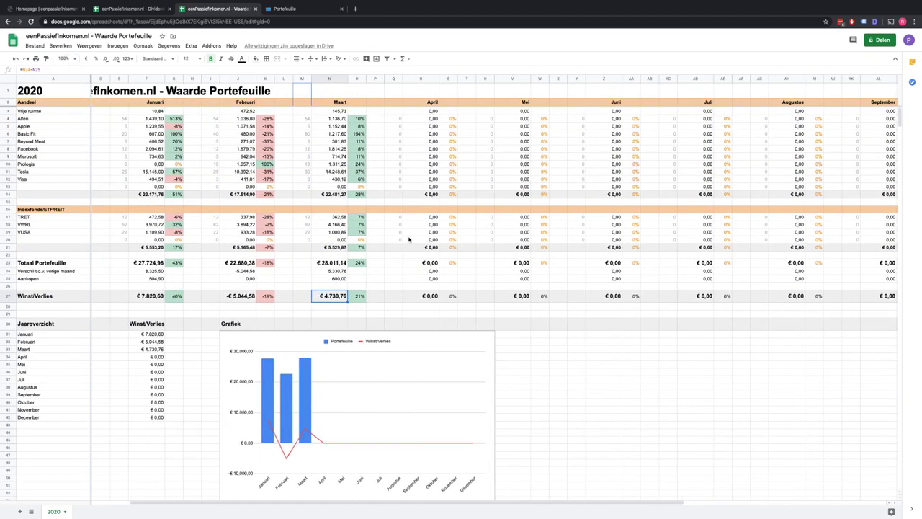
scroll(409, 239, left, 2)
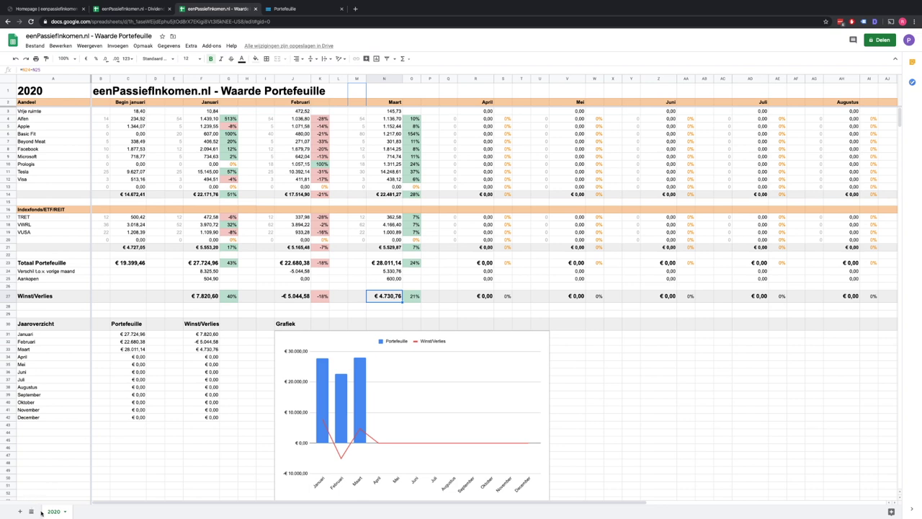
right_click(49, 514)
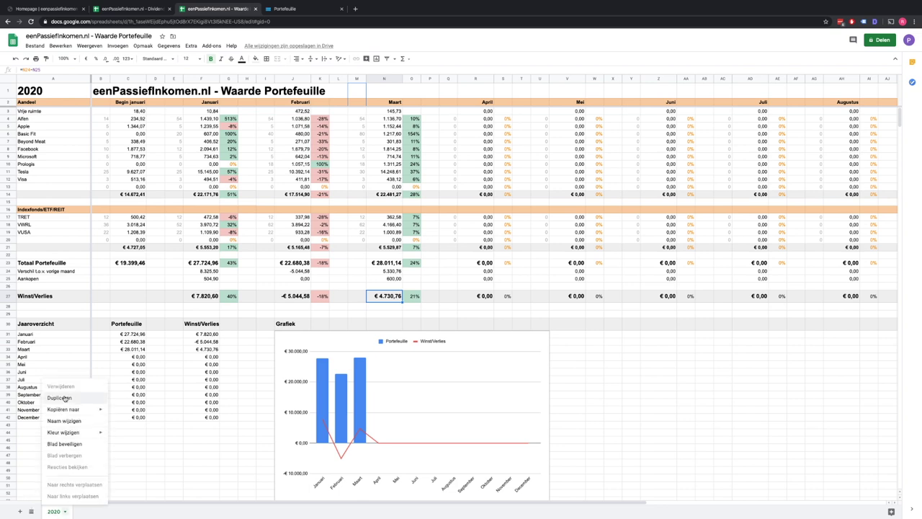
click(178, 442)
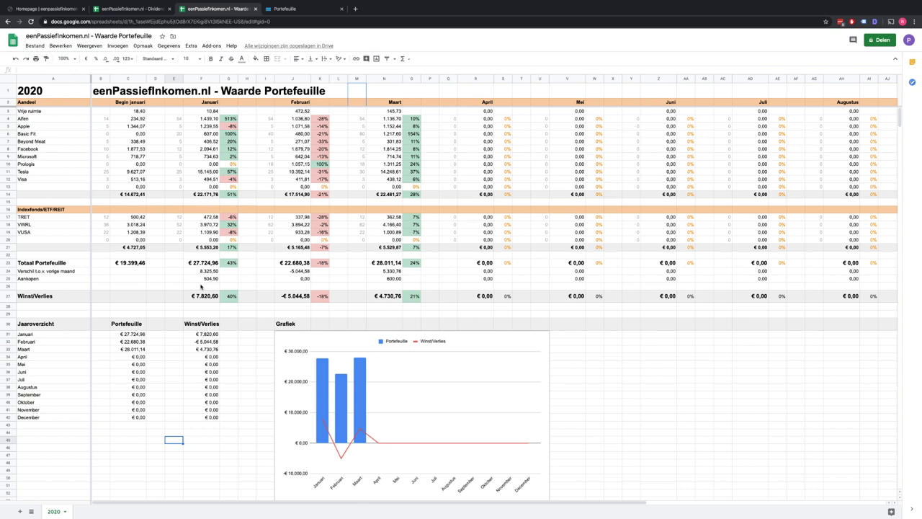
View the File > Download export formats, then close the menu without exporting anything.
click(35, 45)
mouse_move(52, 129)
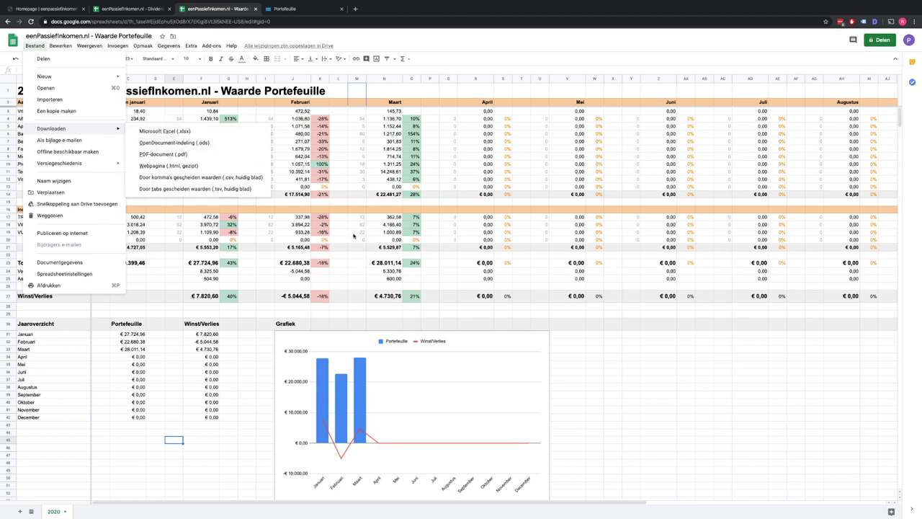
click(412, 262)
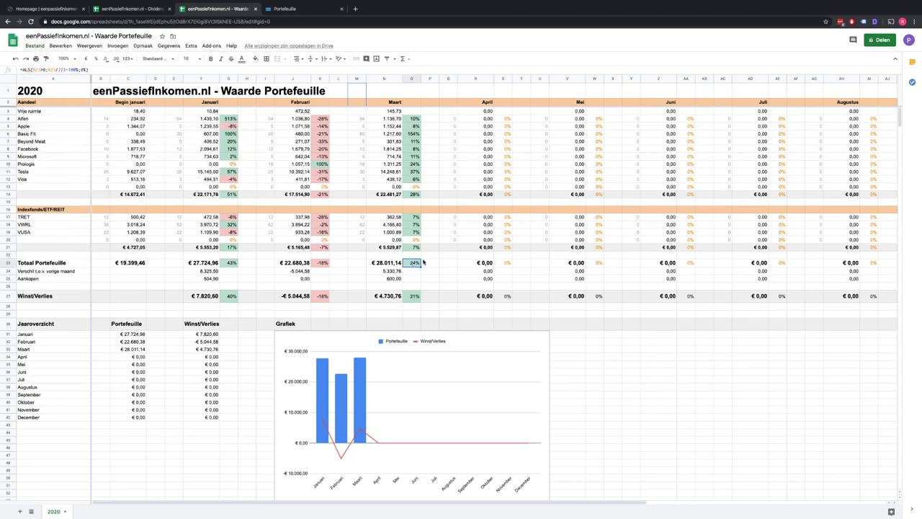
click(424, 263)
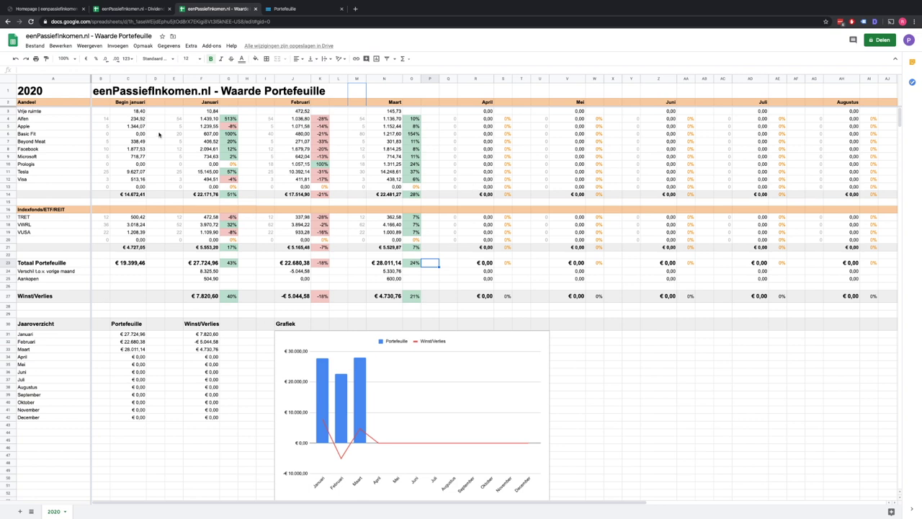
click(57, 11)
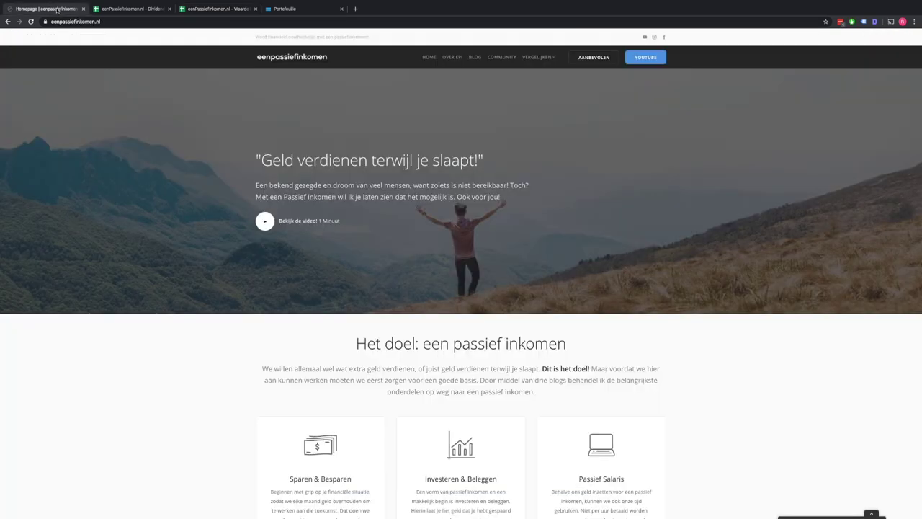